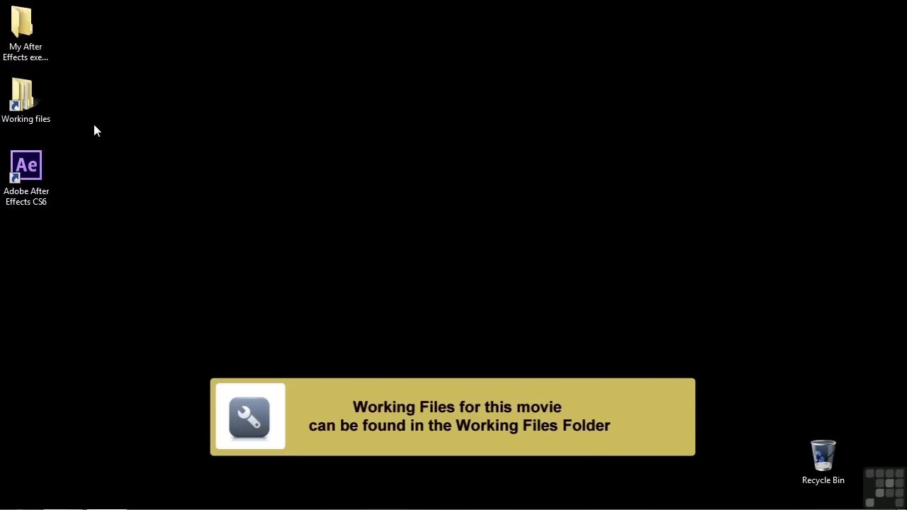
# Step: Open 2002-attach-content.aep from Working files > After Effects projects
pyautogui.doubleClick(25, 97)
pyautogui.click(371, 105)
pyautogui.doubleClick(371, 105)
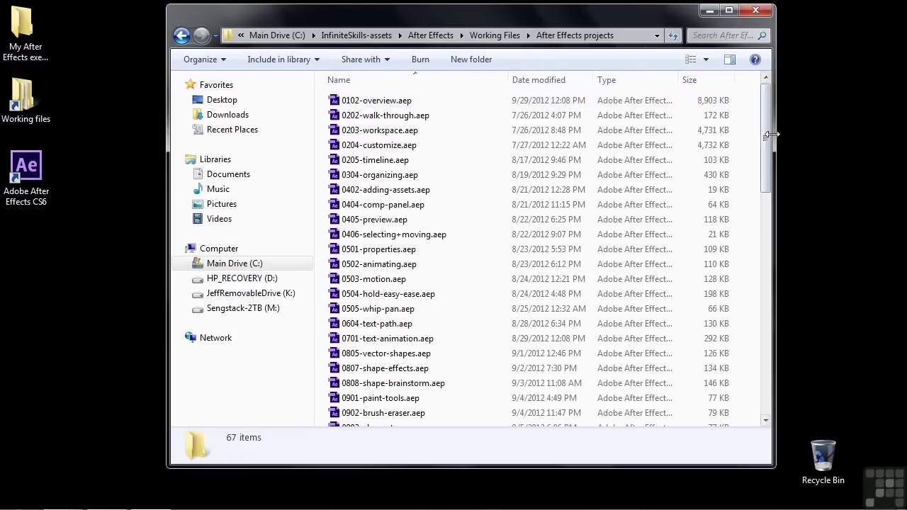
pyautogui.scroll(-15, 767, 145)
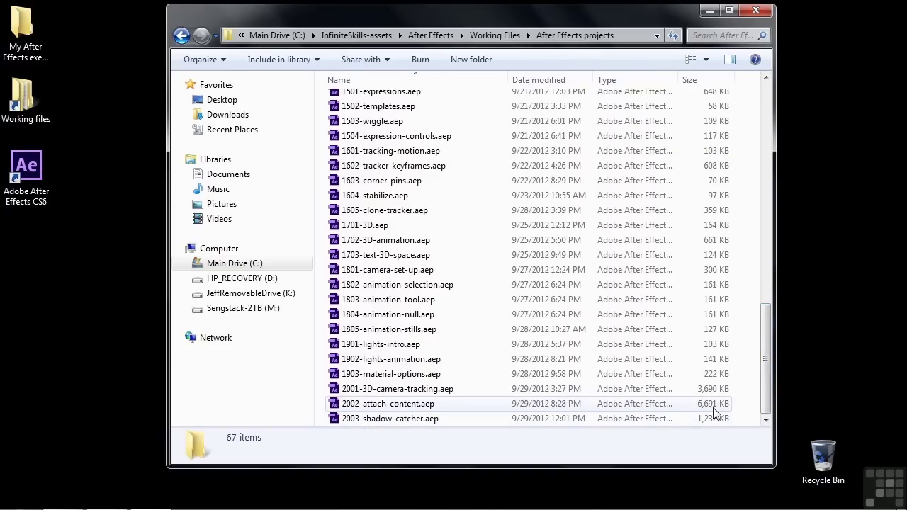
pyautogui.scroll(15, 617, 131)
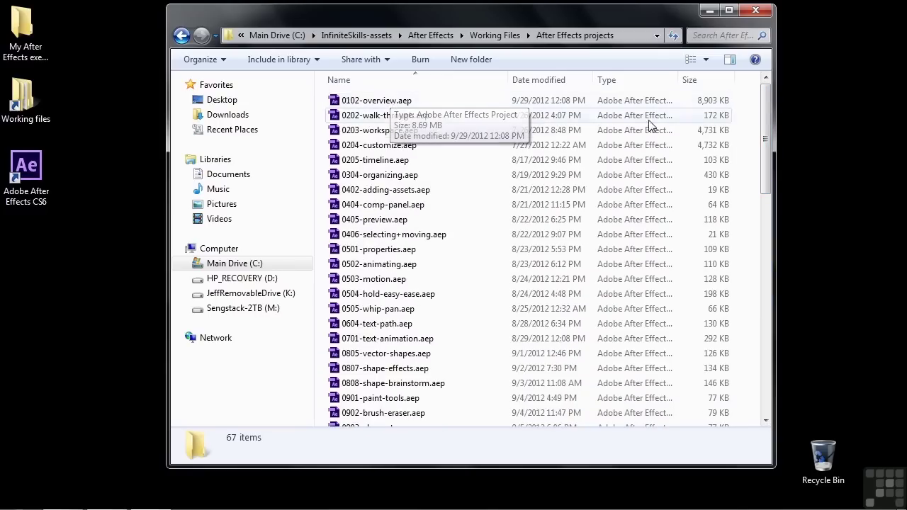
pyautogui.click(769, 281)
pyautogui.moveTo(769, 282); pyautogui.dragTo(726, 409)
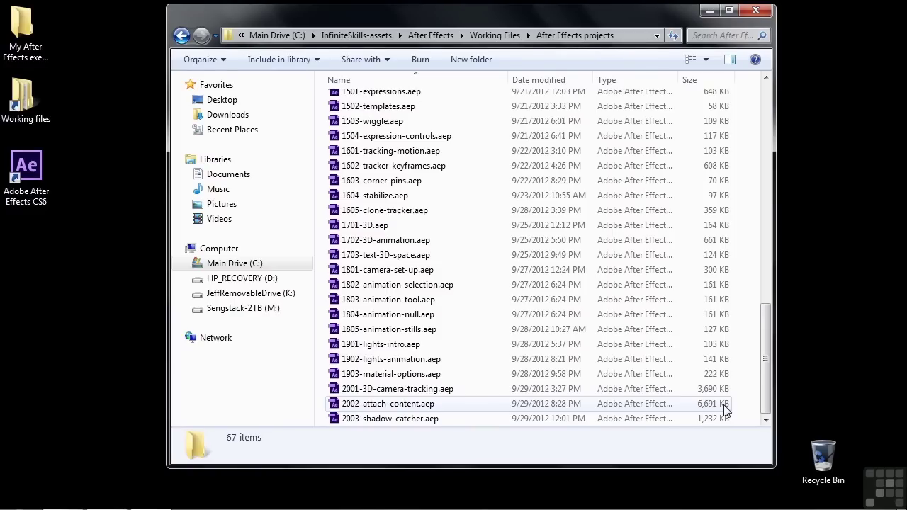
pyautogui.click(341, 407)
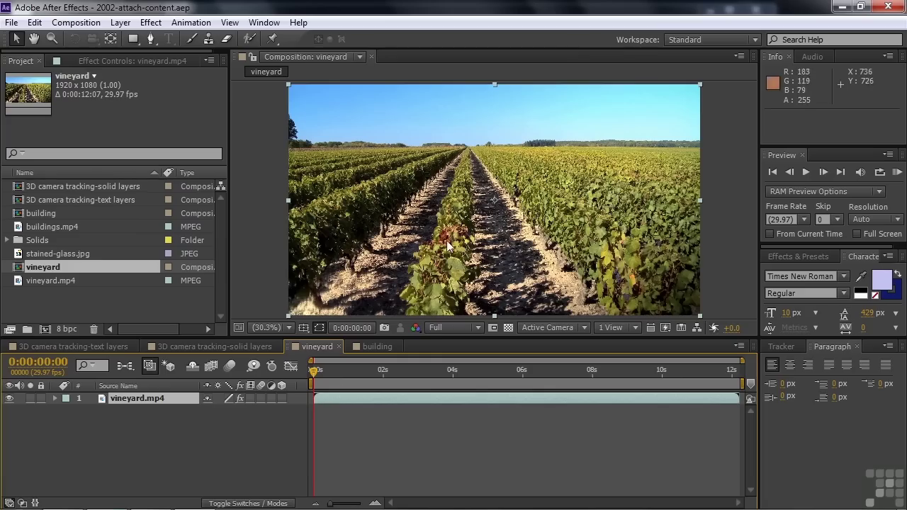
# Step: Review the building, text-layers and solid-layers example comps, then return to vineyard's effect settings
pyautogui.click(368, 346)
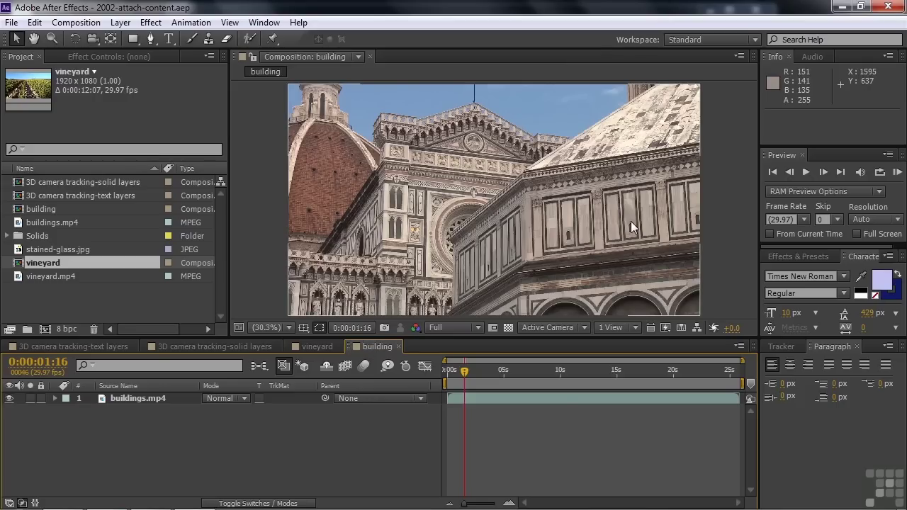
pyautogui.click(76, 348)
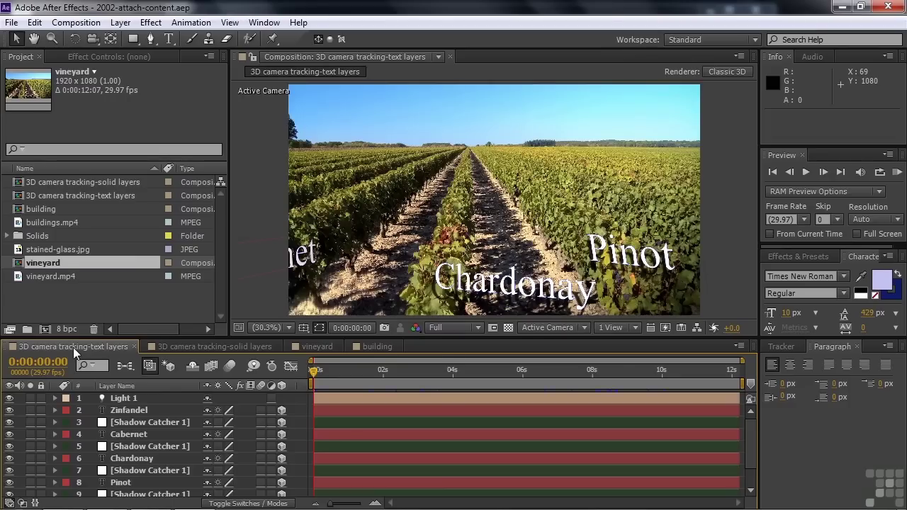
pyautogui.click(215, 346)
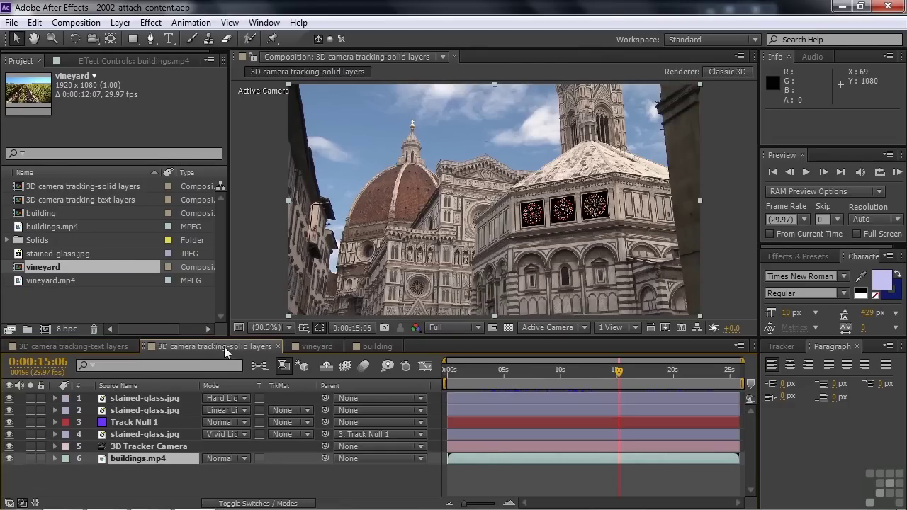
pyautogui.click(311, 349)
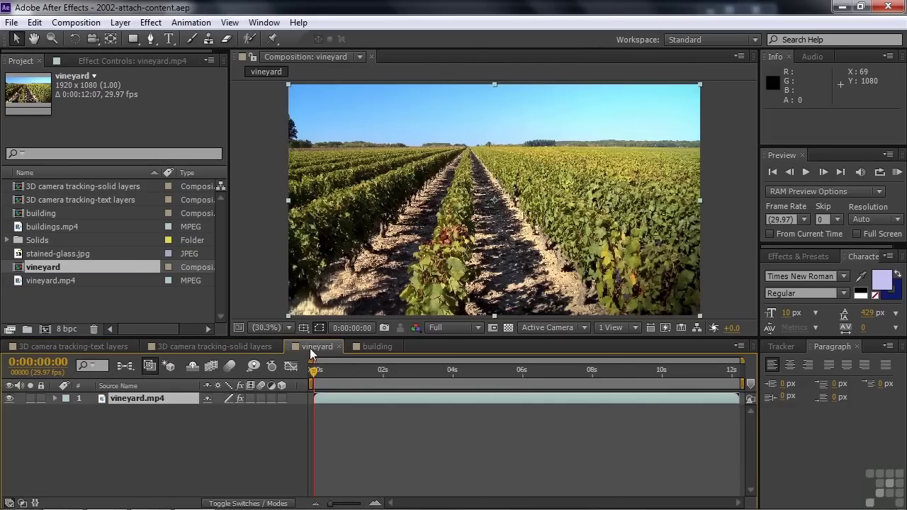
pyautogui.click(115, 61)
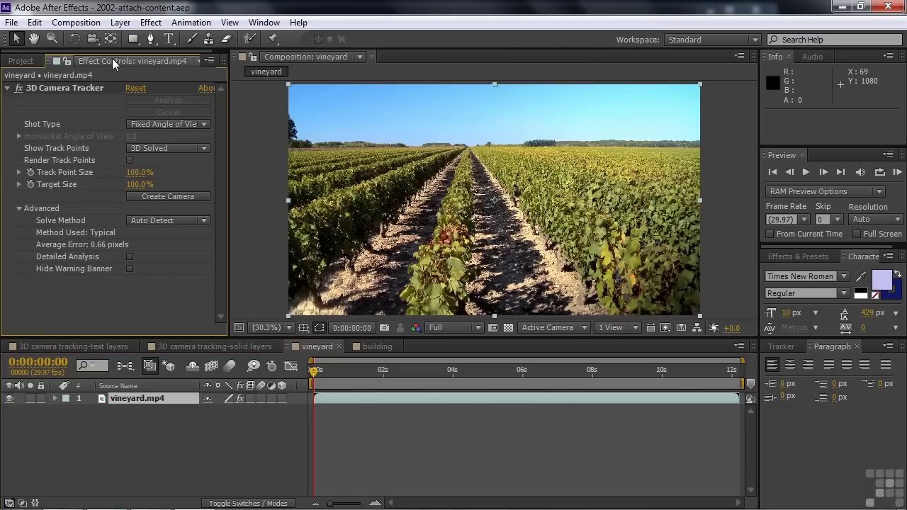
# Step: Enlarge the vineyard tracker's track points to 292% and its target to 175%
pyautogui.click(53, 89)
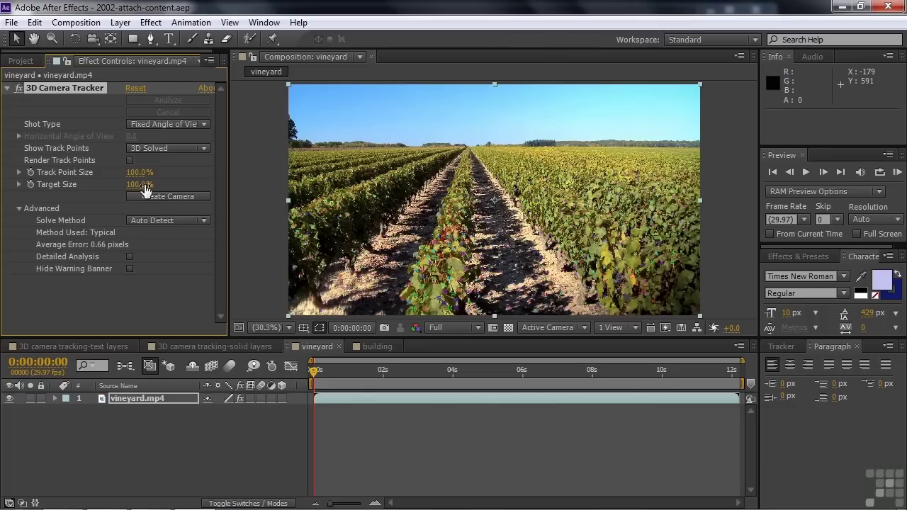
pyautogui.moveTo(137, 172); pyautogui.dragTo(320, 227)
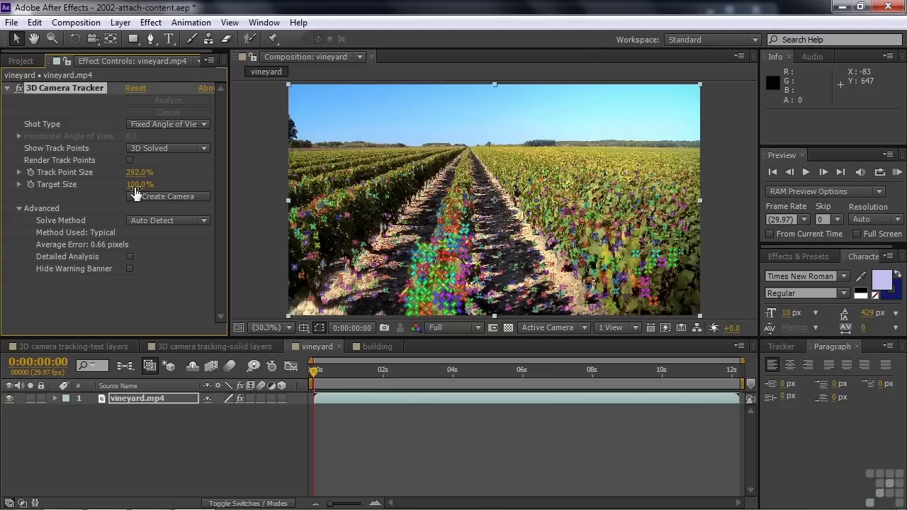
pyautogui.moveTo(139, 185); pyautogui.dragTo(197, 197)
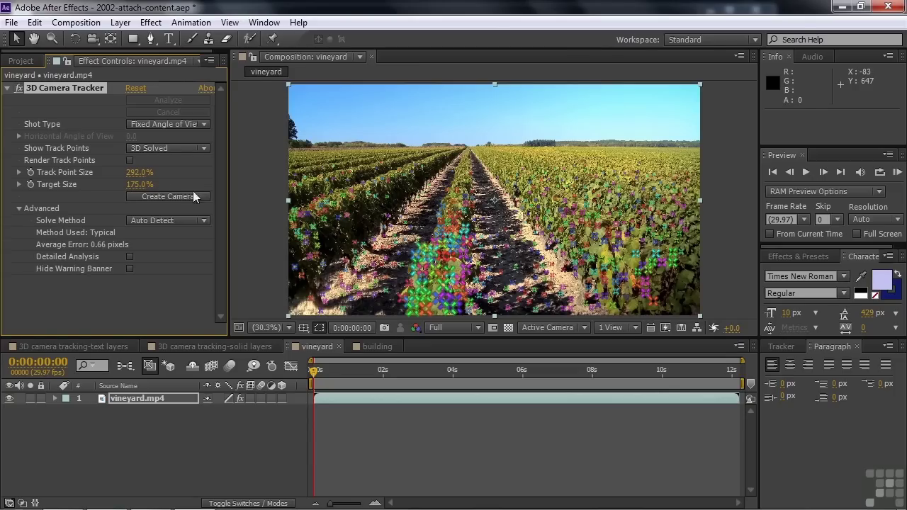
pyautogui.click(566, 234)
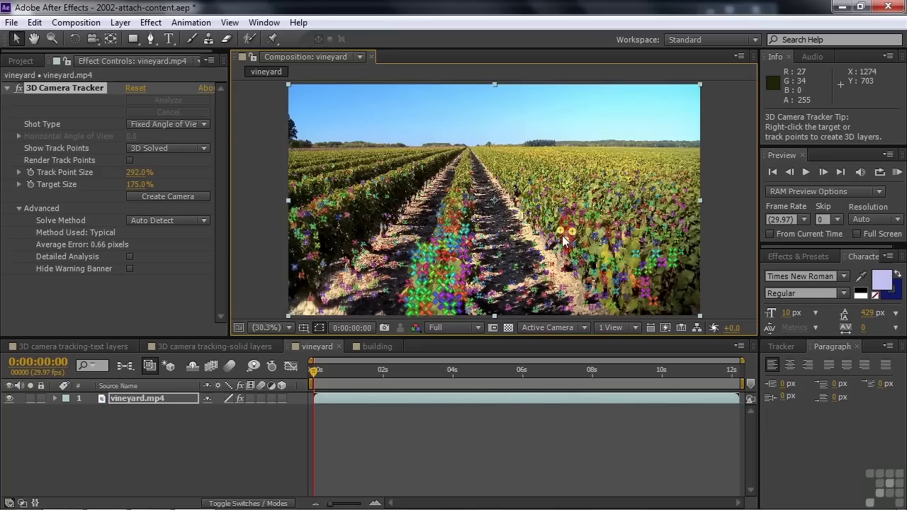
# Step: Target the track points on the right-hand vines and enlarge the target to 300.6%
pyautogui.click(183, 324)
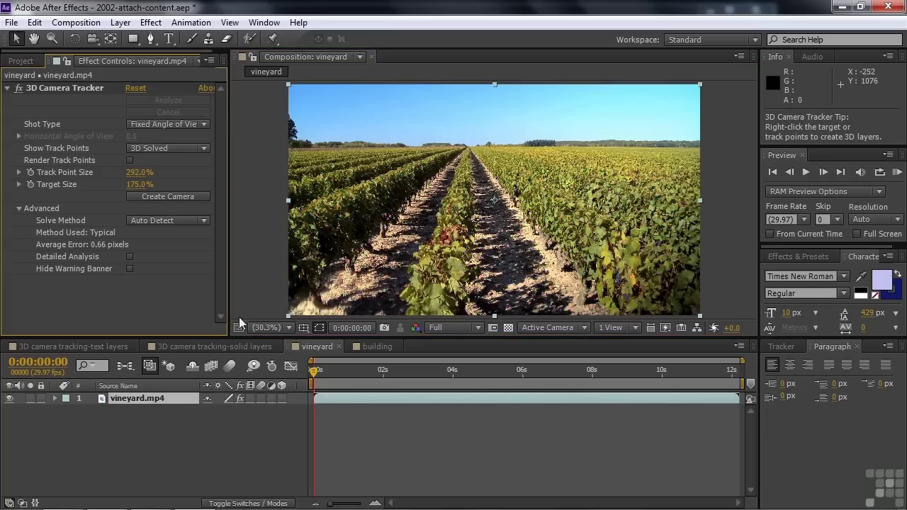
pyautogui.click(85, 91)
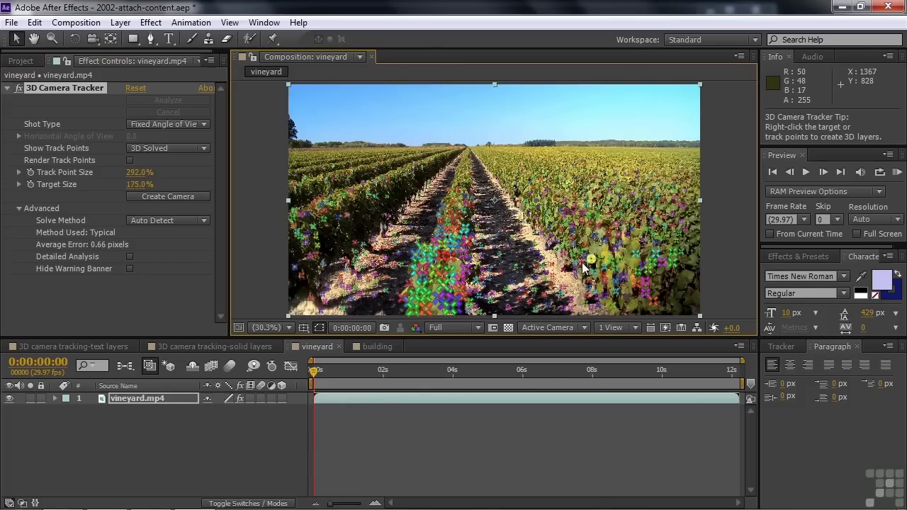
pyautogui.click(588, 267)
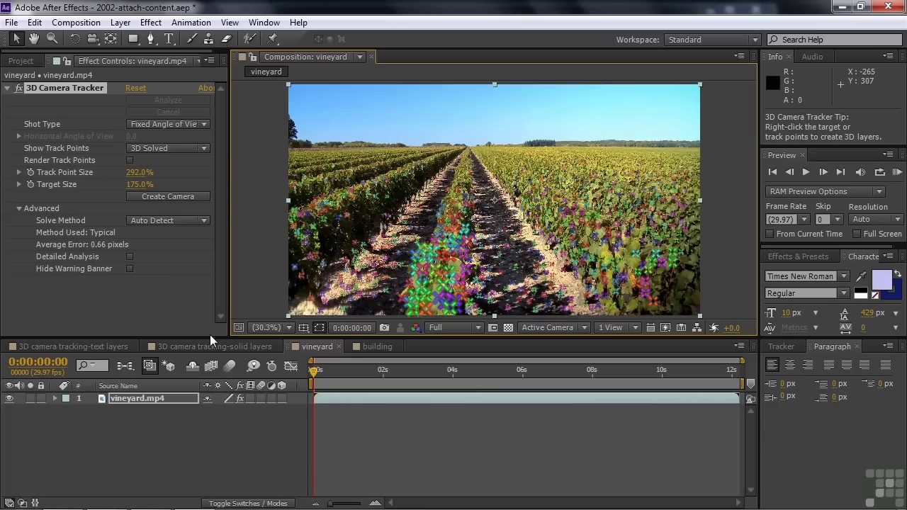
pyautogui.click(197, 317)
pyautogui.click(48, 89)
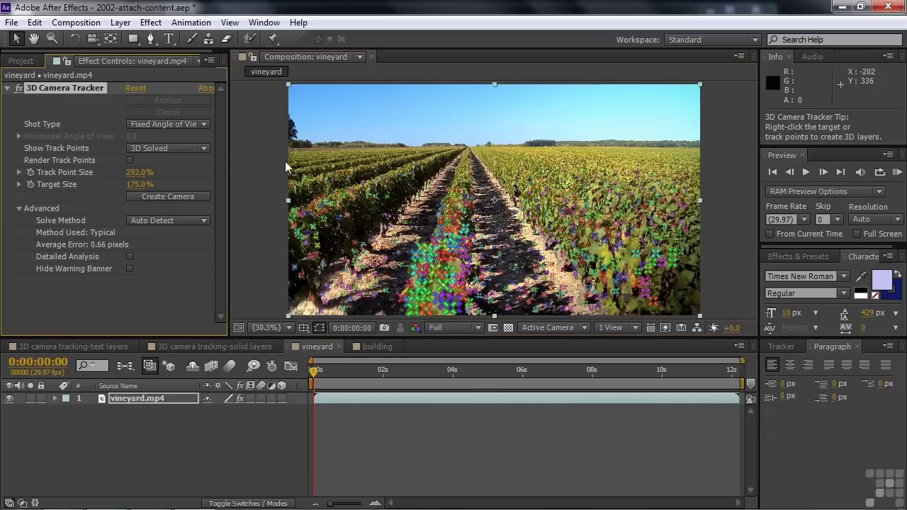
pyautogui.click(564, 232)
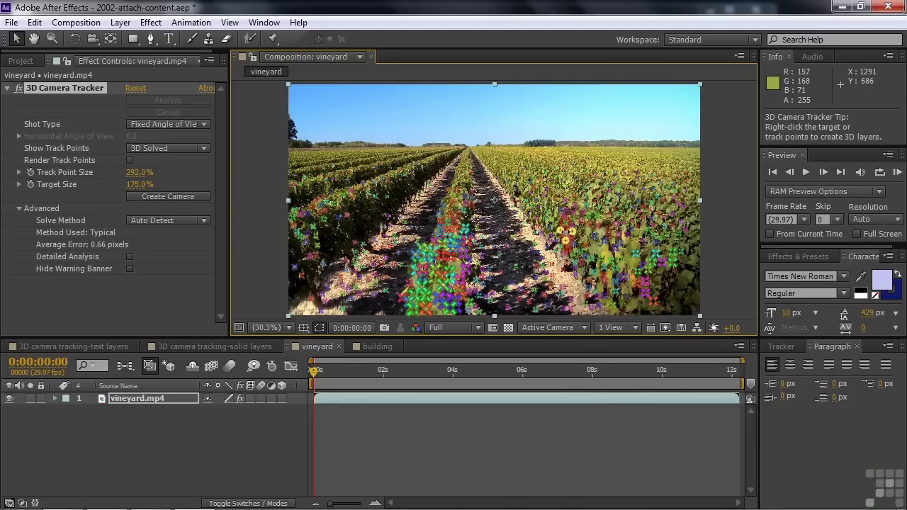
pyautogui.moveTo(565, 231); pyautogui.dragTo(576, 252)
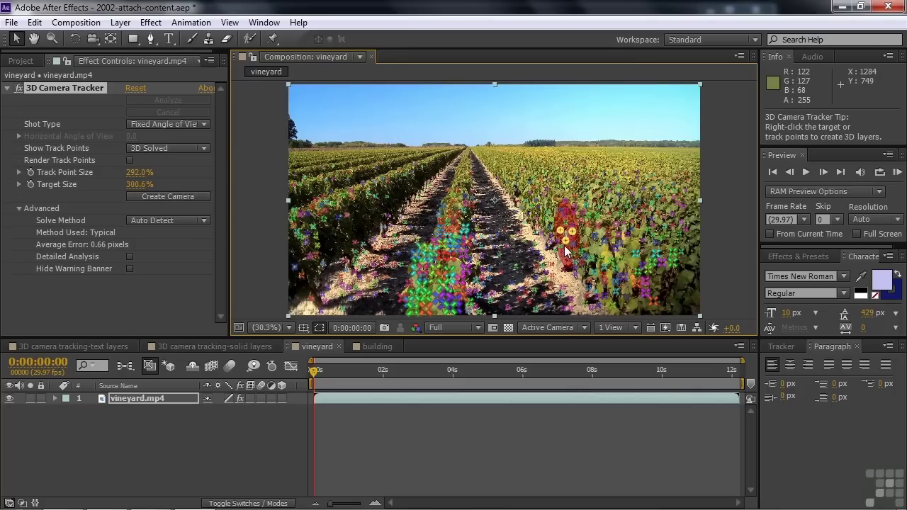
pyautogui.rightClick(571, 238)
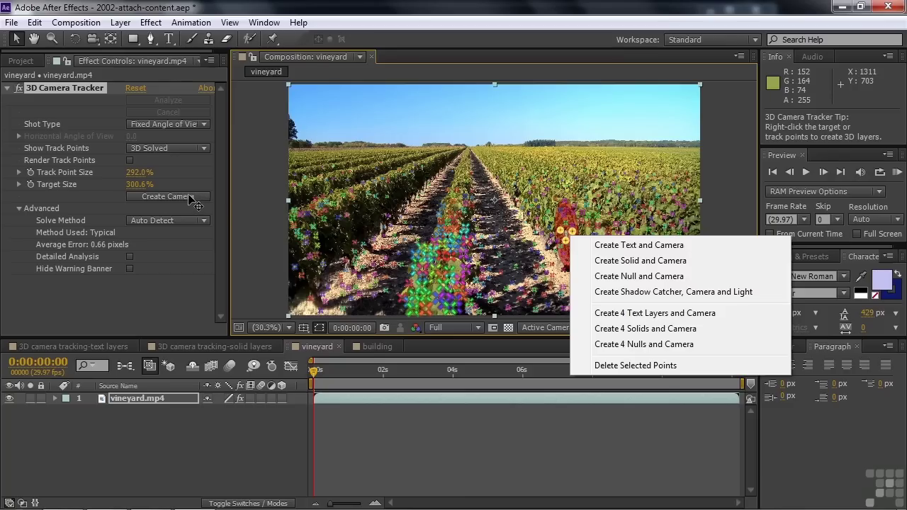
# Step: Create a Text layer and 3D Tracker Camera at the target, reveal keyframes, select Text
pyautogui.click(640, 247)
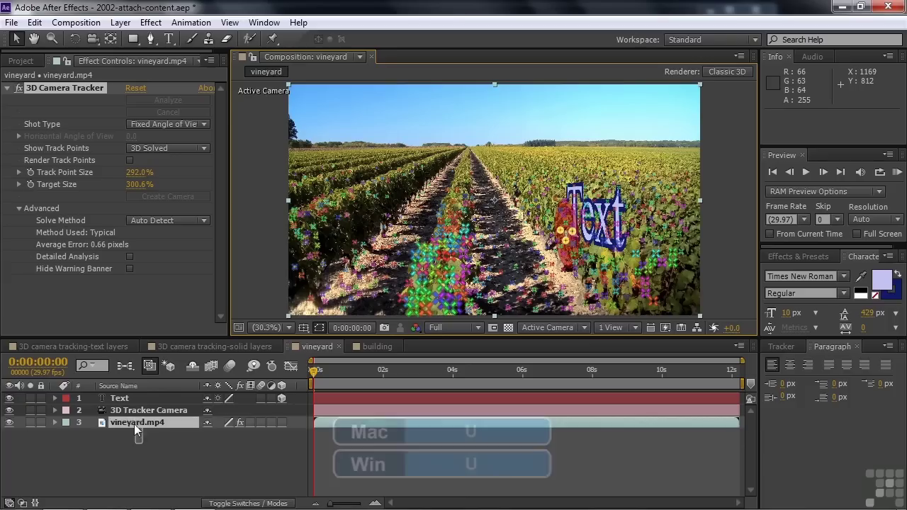
pyautogui.hotkey('ctrl', 'a')
pyautogui.press('u')
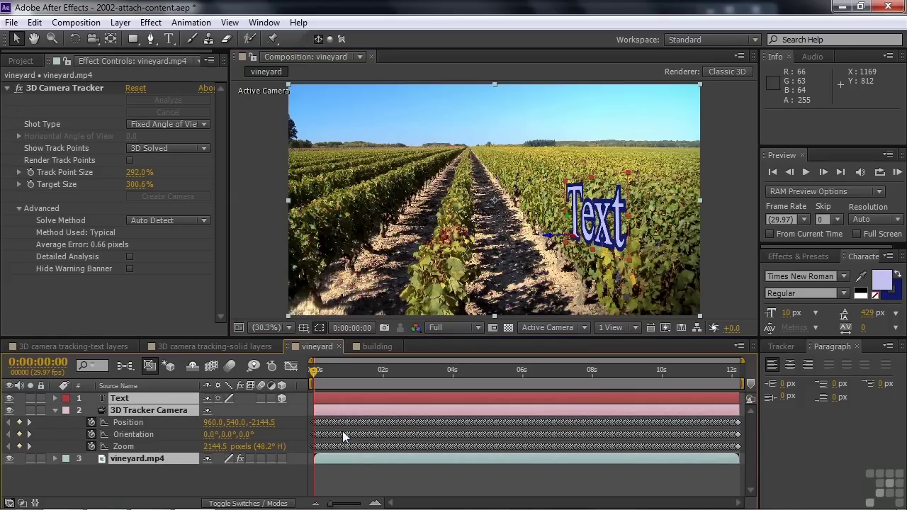
pyautogui.moveTo(345, 433)
pyautogui.click(114, 471)
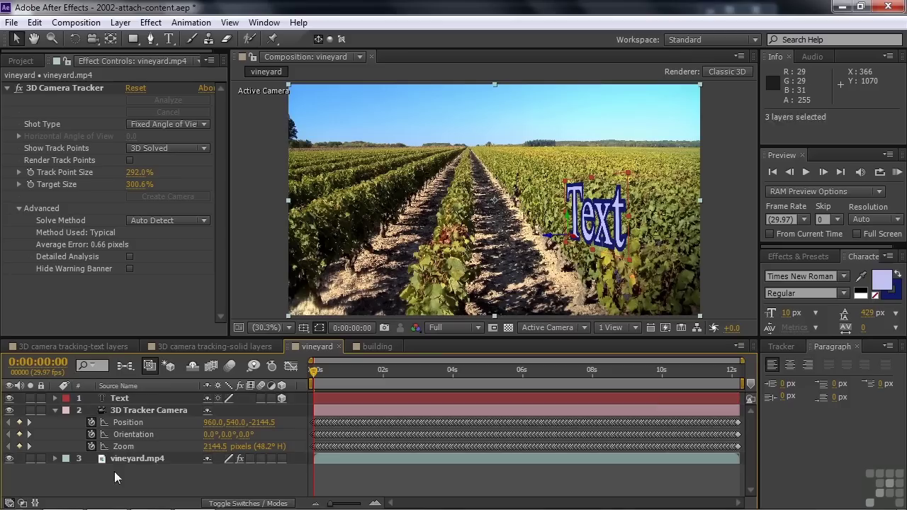
pyautogui.click(132, 401)
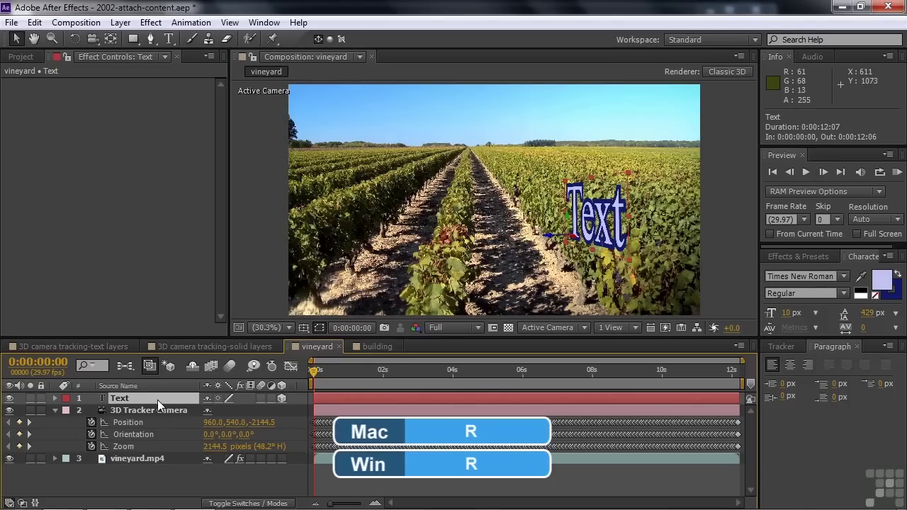
# Step: Rotate the Text layer to about 13° on Z
pyautogui.press('r')
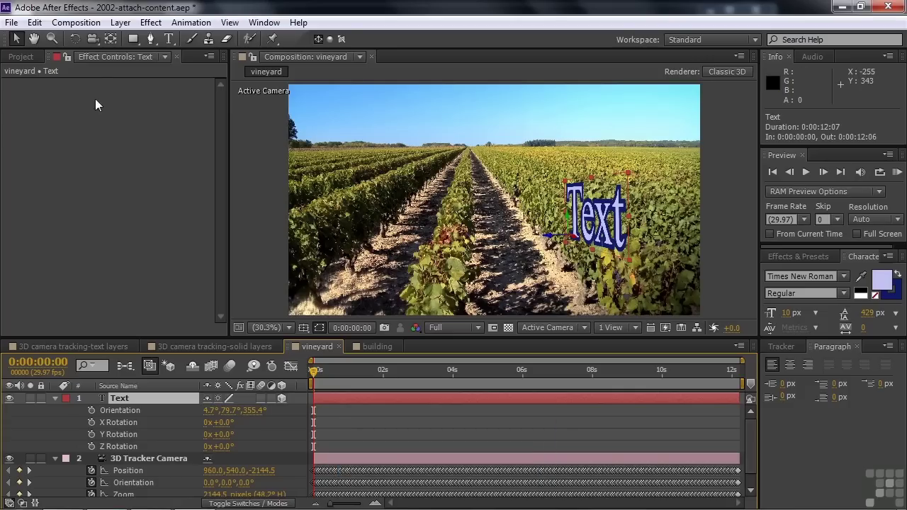
pyautogui.click(74, 38)
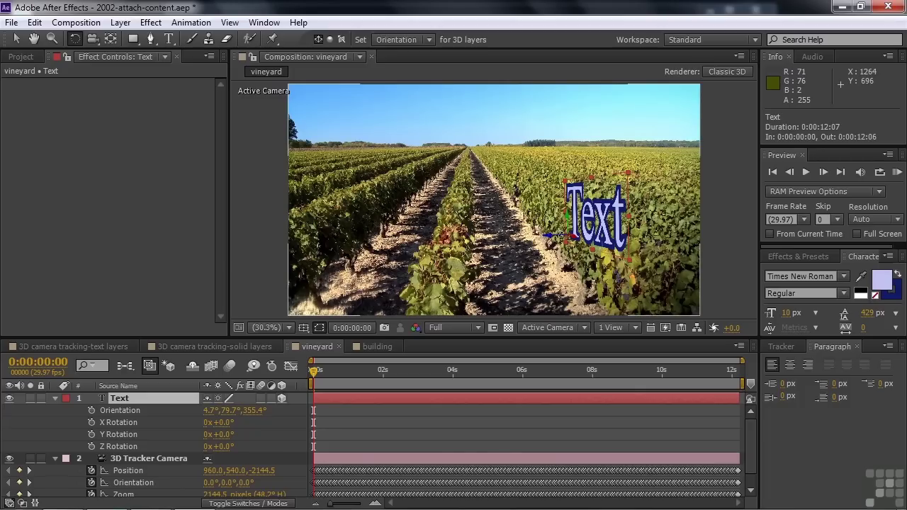
pyautogui.moveTo(559, 233); pyautogui.dragTo(561, 233)
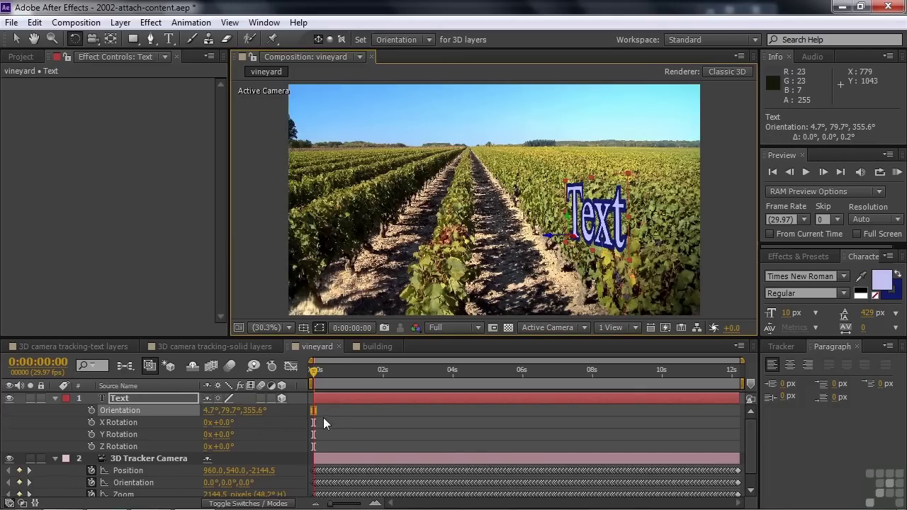
pyautogui.moveTo(216, 449); pyautogui.dragTo(229, 446)
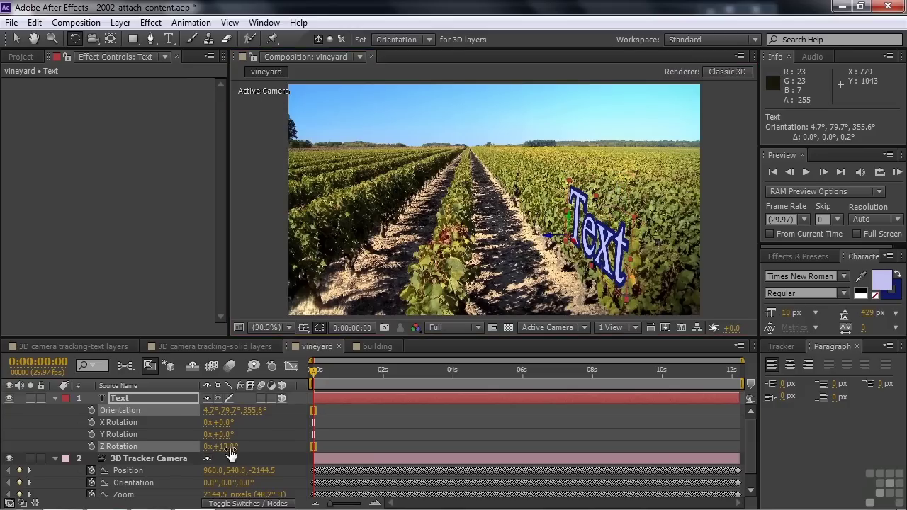
# Step: Scale the Text layer up to 42120.2
pyautogui.click(155, 399)
pyautogui.hotkey('shift', 's')
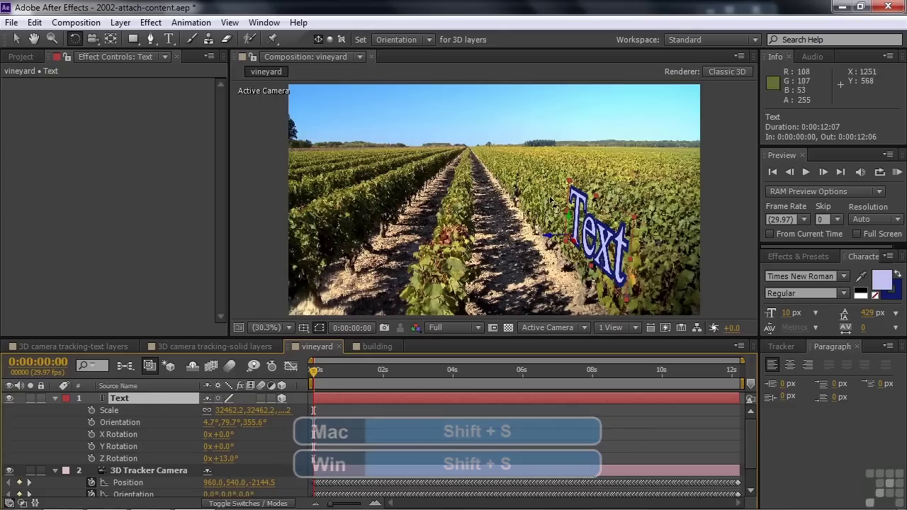
pyautogui.click(223, 410)
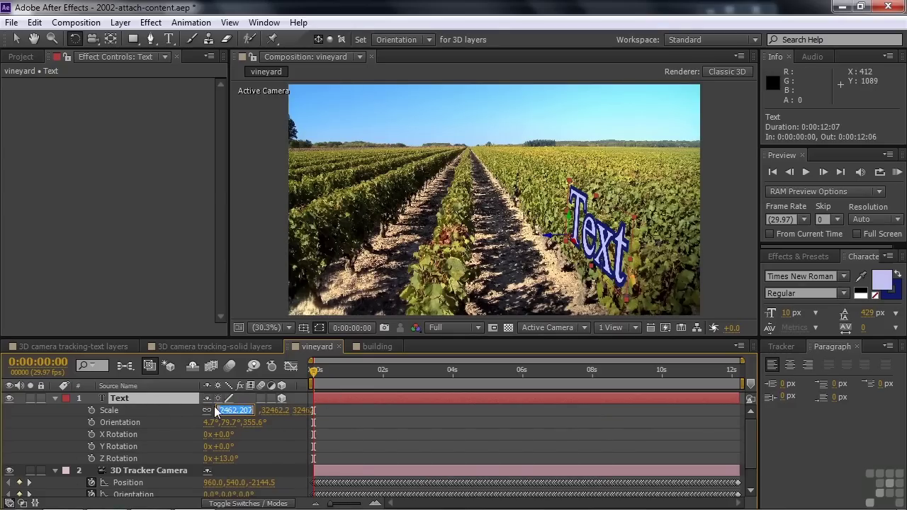
pyautogui.click(207, 411)
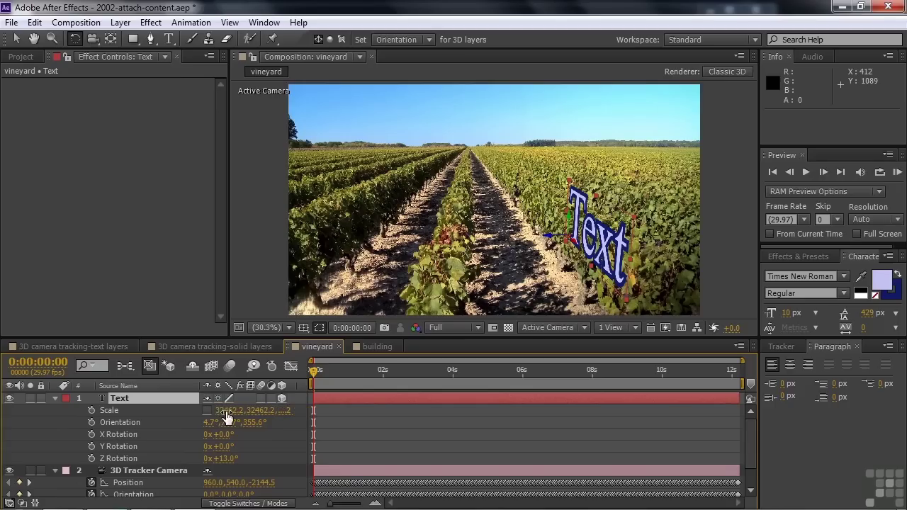
pyautogui.moveTo(224, 412); pyautogui.dragTo(903, 423)
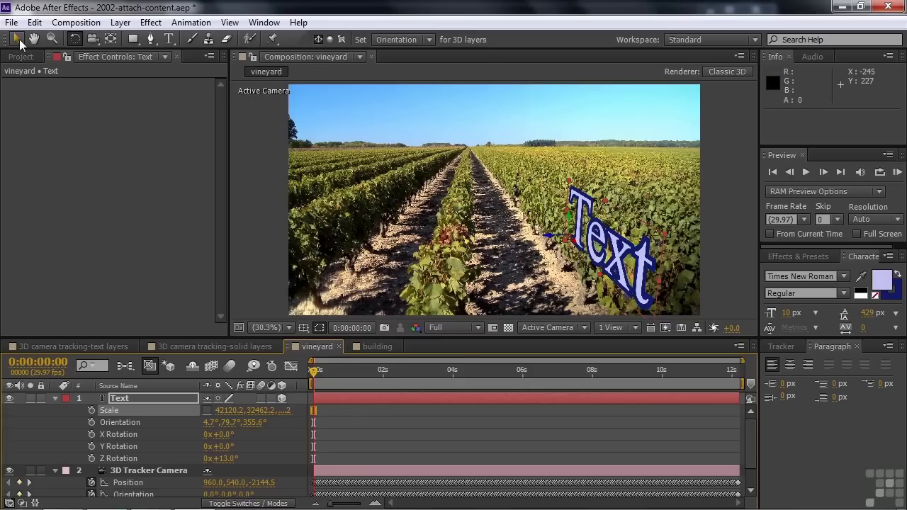
# Step: Move the Text farther back among the vine rows
pyautogui.click(17, 39)
pyautogui.moveTo(577, 248); pyautogui.dragTo(449, 101)
pyautogui.moveTo(562, 230); pyautogui.dragTo(465, 124)
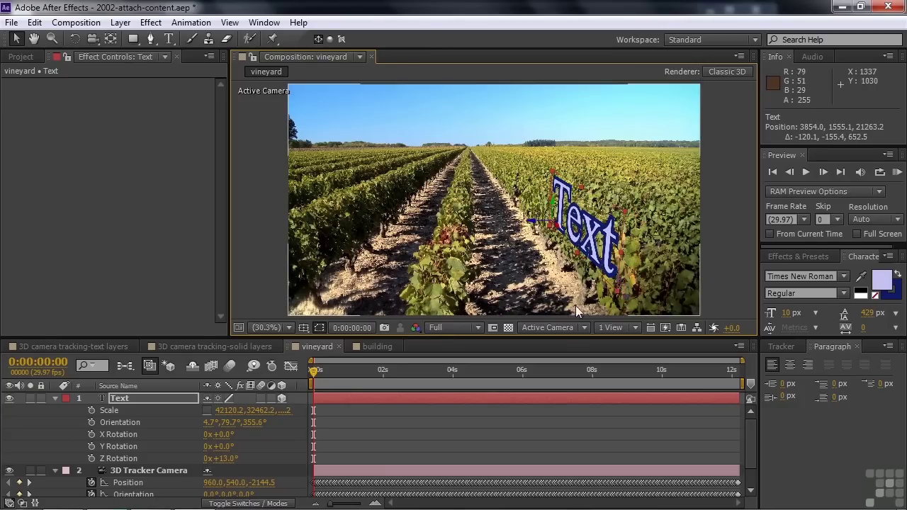
# Step: Retype the 3D word as 'Pinot' and scrub to preview it tracking the vines
pyautogui.doubleClick(121, 398)
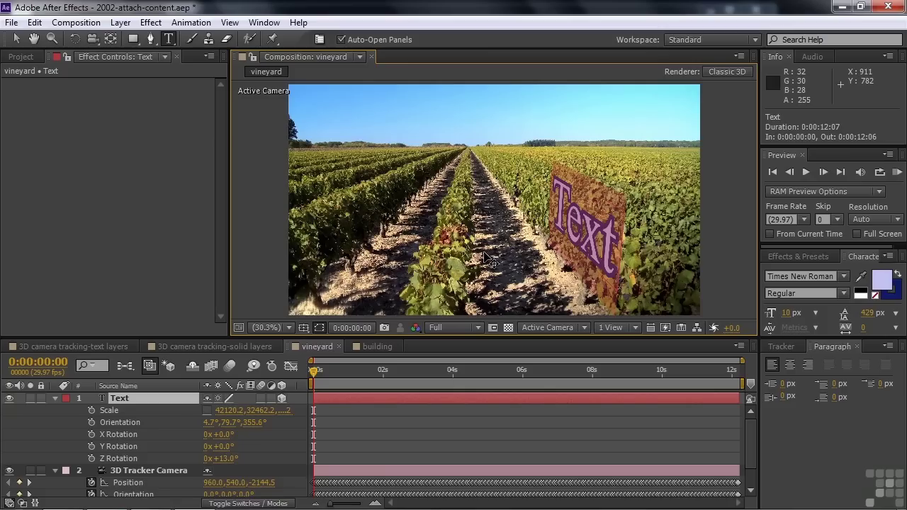
pyautogui.write('Pinot')
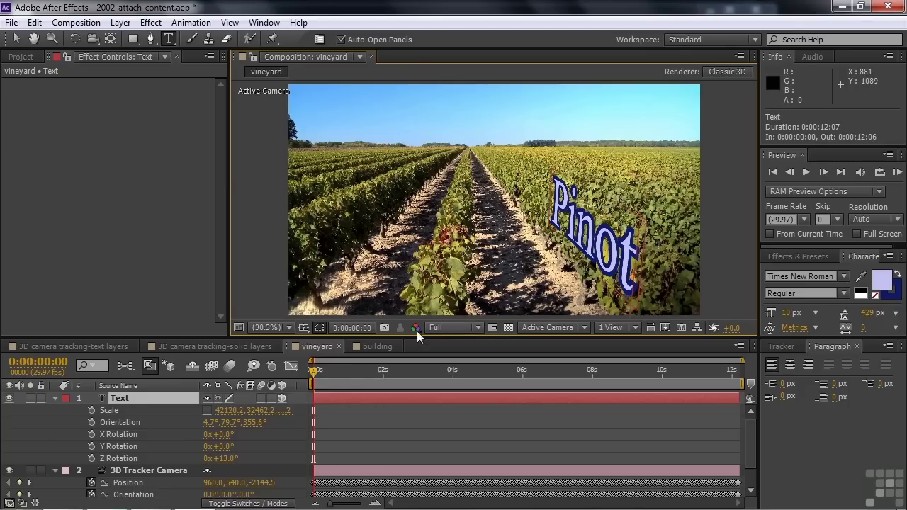
pyautogui.moveTo(314, 370); pyautogui.dragTo(294, 369)
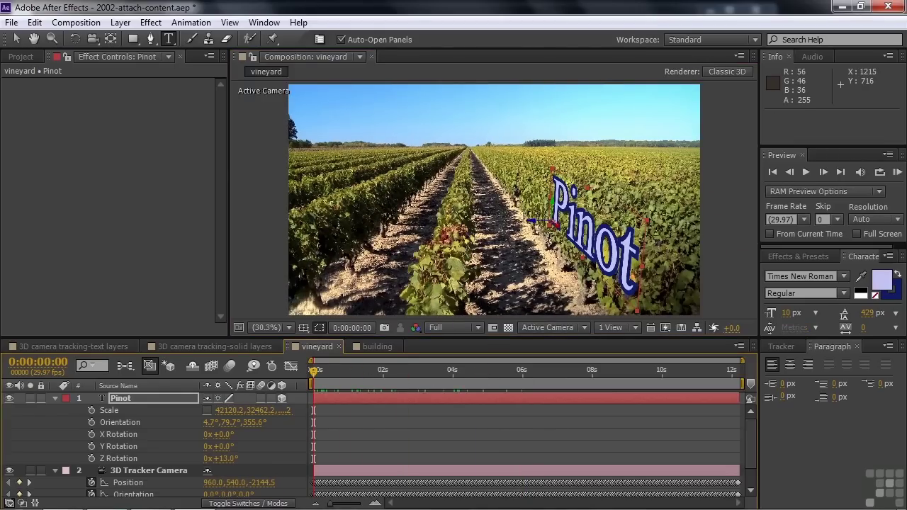
pyautogui.click(582, 327)
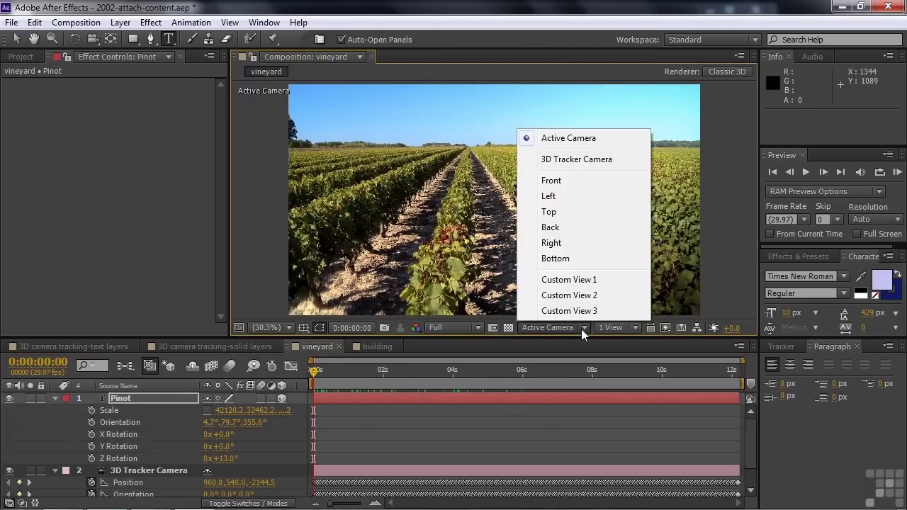
pyautogui.click(575, 279)
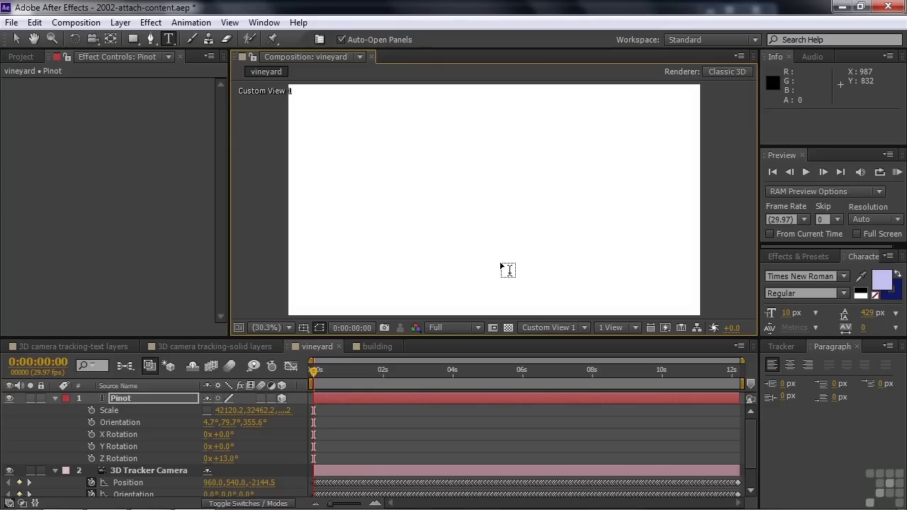
pyautogui.hotkey('ctrl', '-')
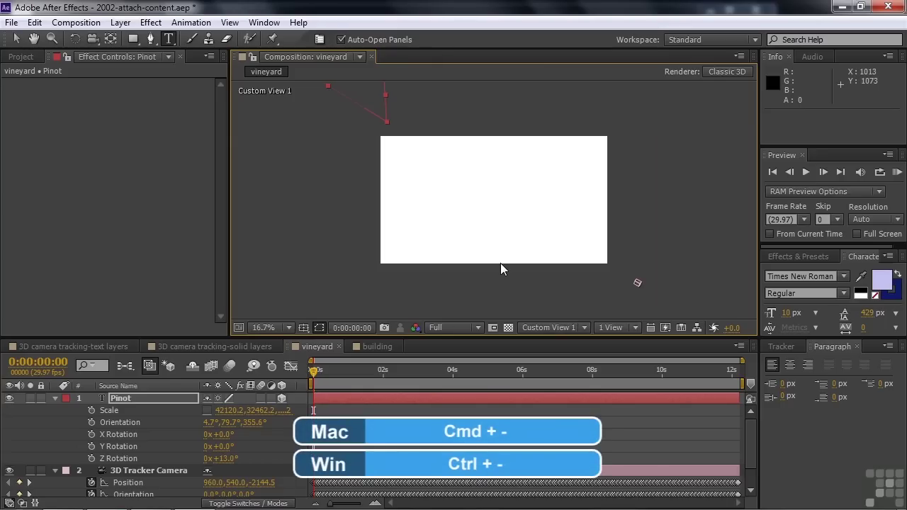
pyautogui.hotkey('ctrl', '-')
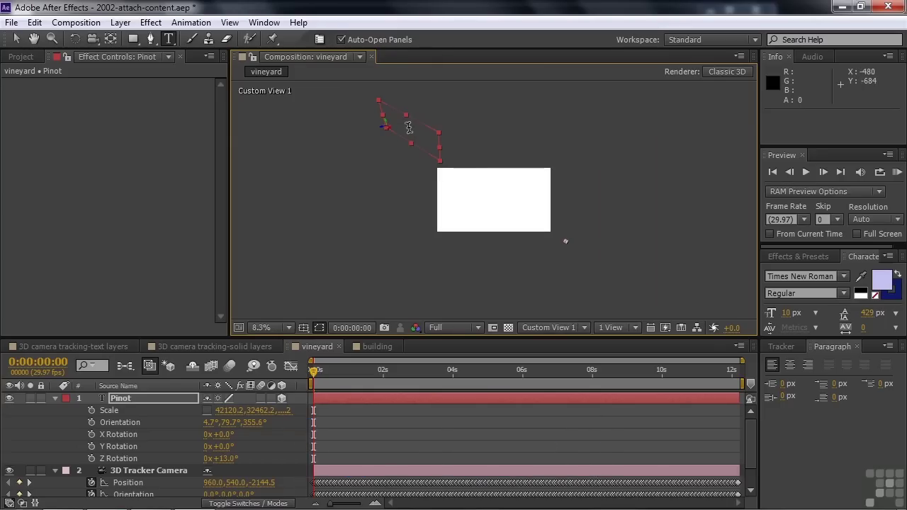
pyautogui.click(584, 327)
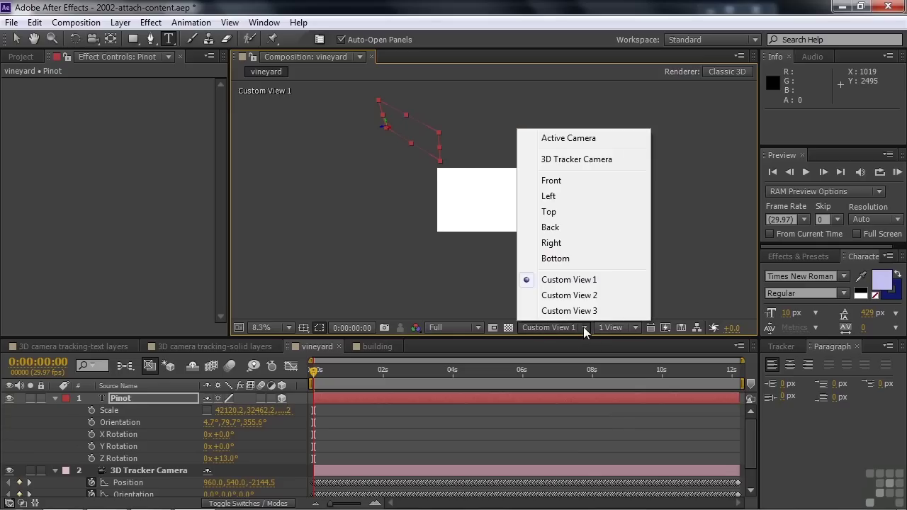
pyautogui.click(564, 198)
pyautogui.click(117, 401)
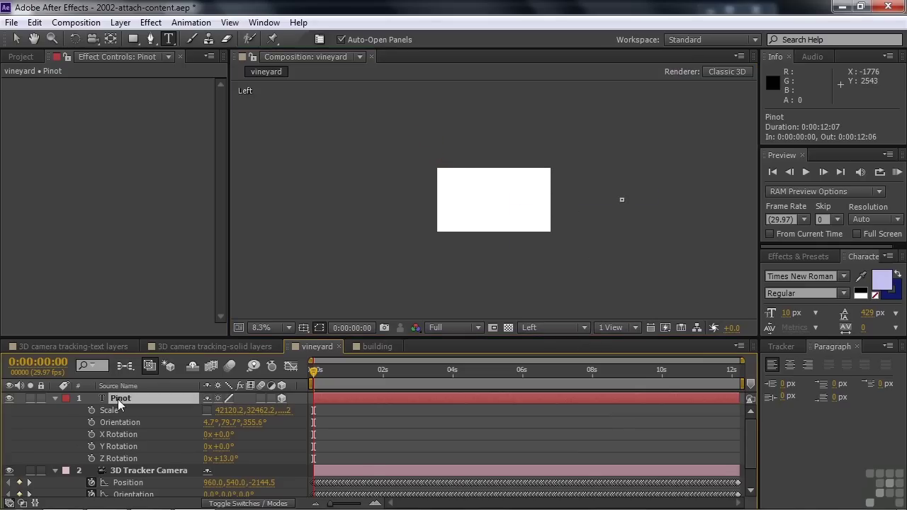
pyautogui.scroll(-4, 320, 263)
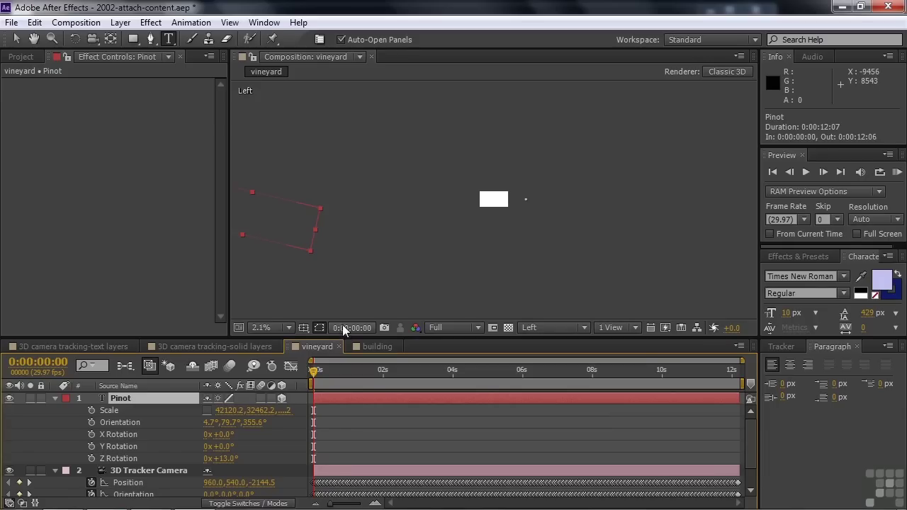
pyautogui.click(583, 327)
pyautogui.click(543, 138)
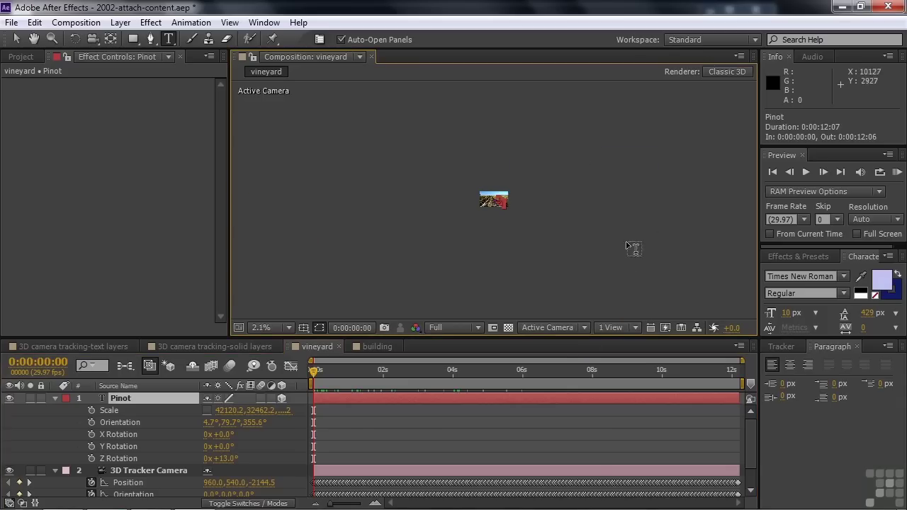
pyautogui.hotkey('shift', '/')
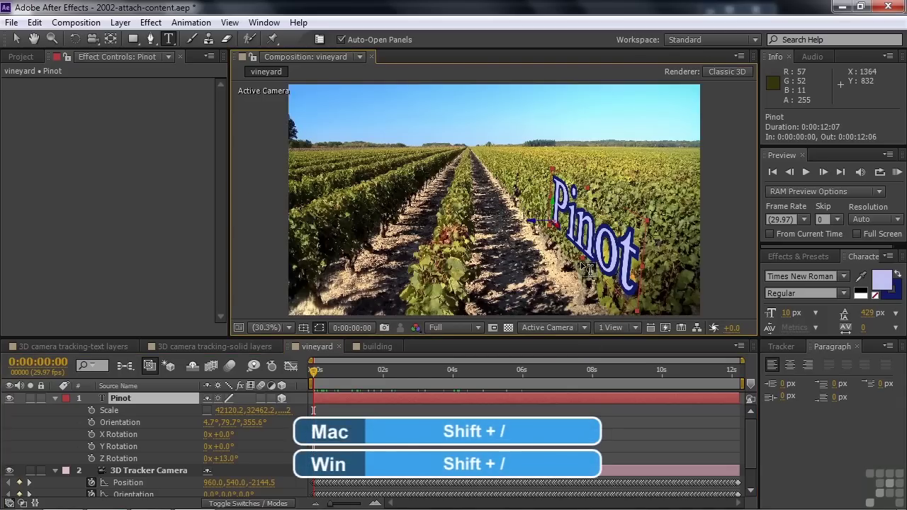
# Step: Go to 0:00:06:18 and show vineyard.mp4's solved camera-tracker points
pyautogui.click(318, 373)
pyautogui.moveTo(386, 374); pyautogui.dragTo(543, 372)
pyautogui.scroll(-2, 182, 454)
pyautogui.click(141, 490)
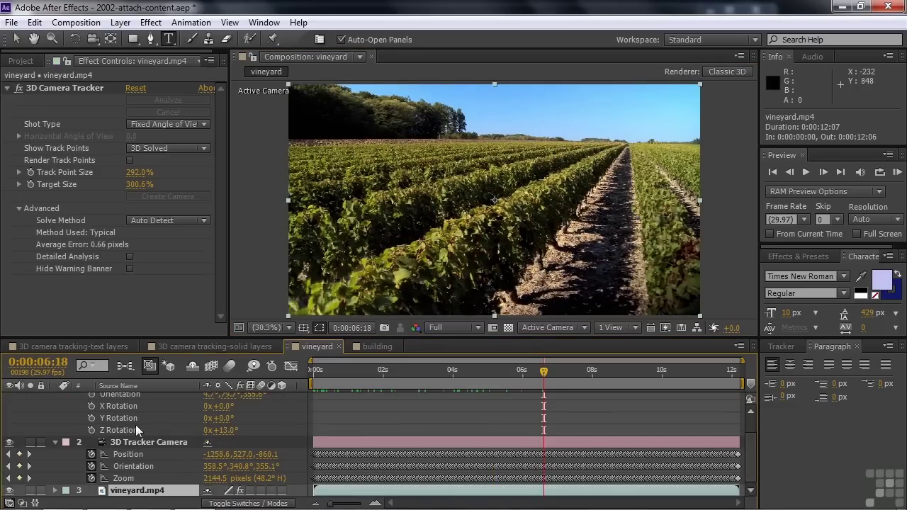
pyautogui.click(56, 87)
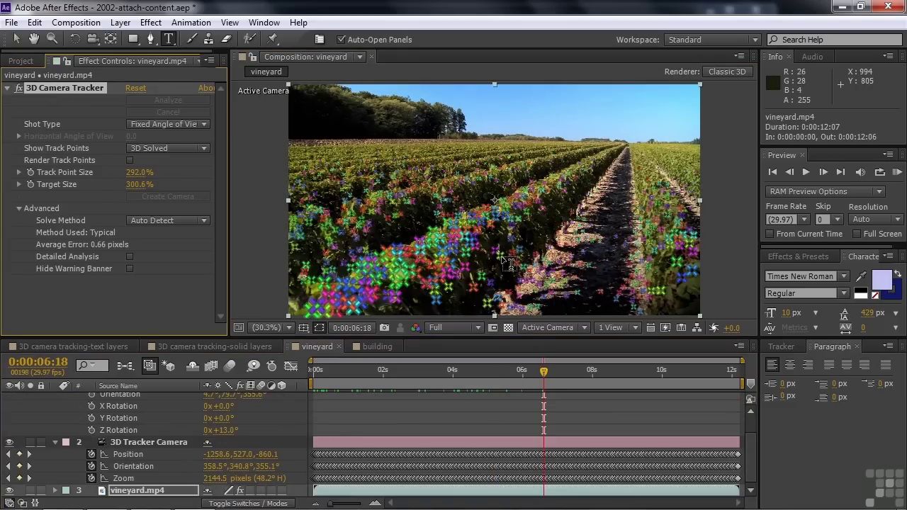
pyautogui.press('v')
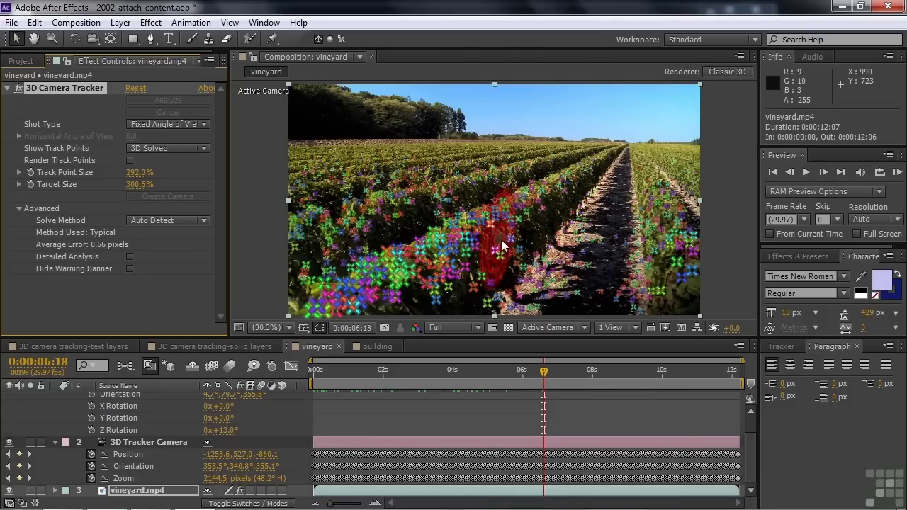
# Step: Target three track points on the vine row and create a new Text layer there
pyautogui.click(505, 242)
pyautogui.rightClick(509, 242)
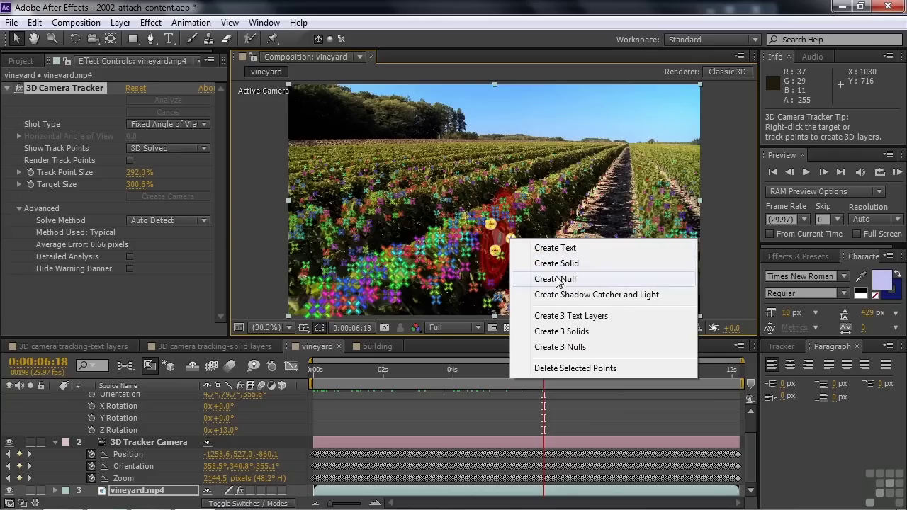
pyautogui.click(560, 251)
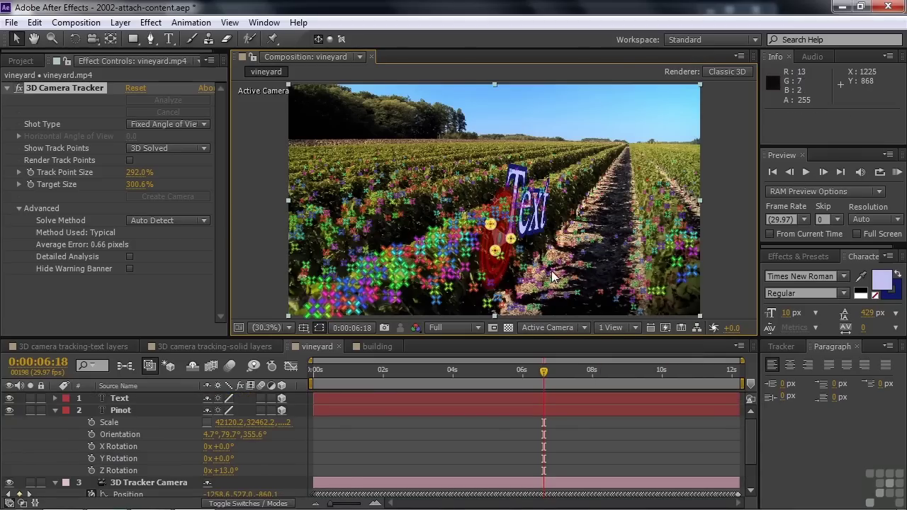
pyautogui.click(115, 399)
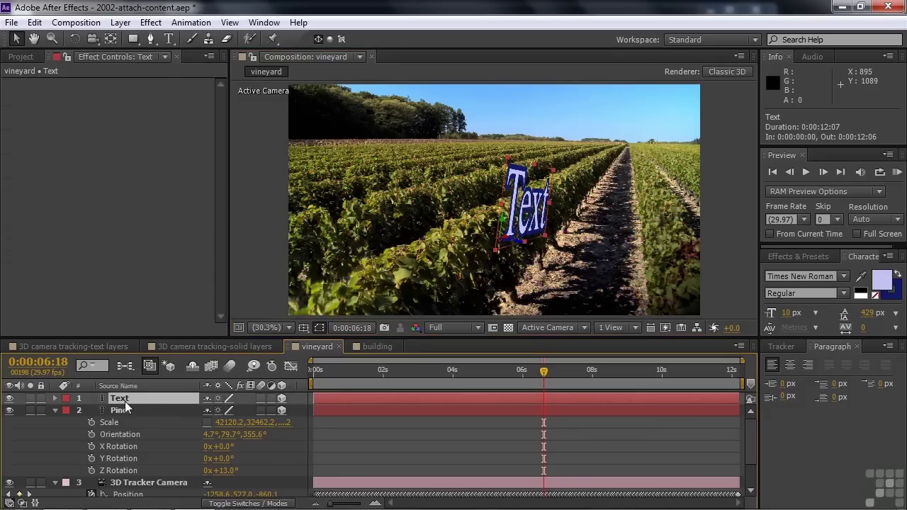
# Step: Rotate the new Text -9° on Z and -4° on X, lowering it onto the vines
pyautogui.press('r')
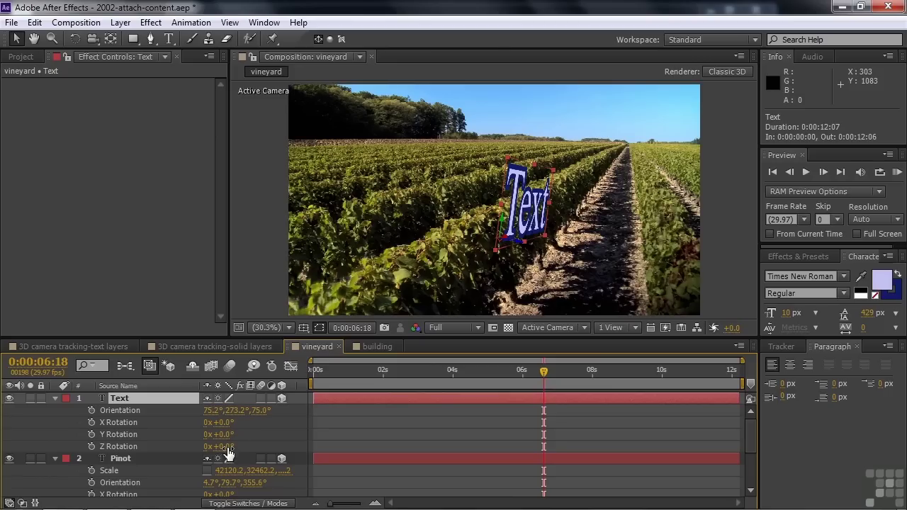
pyautogui.moveTo(226, 448)
pyautogui.mouseDown()
pyautogui.moveTo(207, 445)
pyautogui.moveTo(217, 448)
pyautogui.mouseUp()
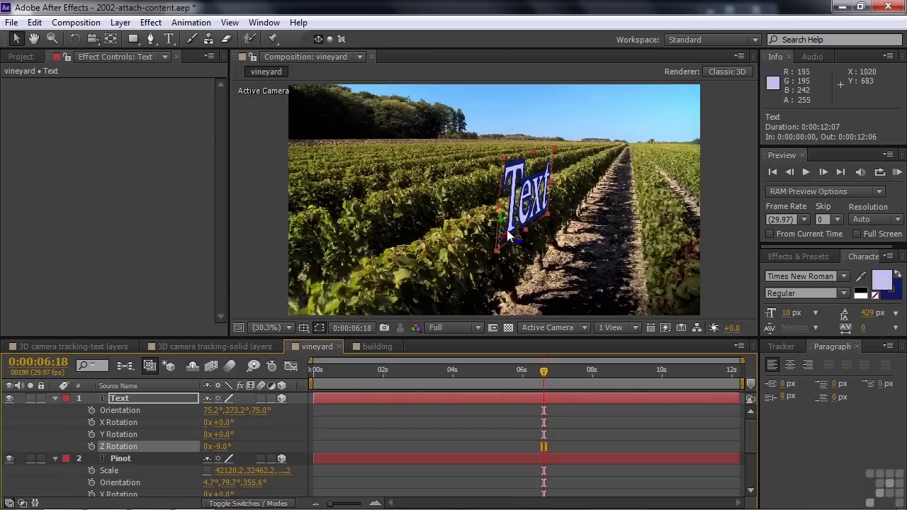
pyautogui.moveTo(508, 225); pyautogui.dragTo(508, 461)
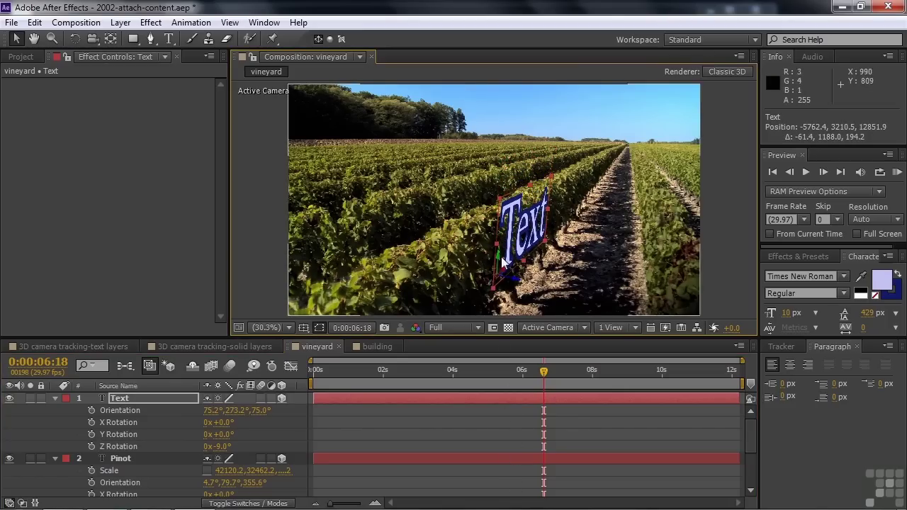
pyautogui.moveTo(502, 261); pyautogui.dragTo(504, 278)
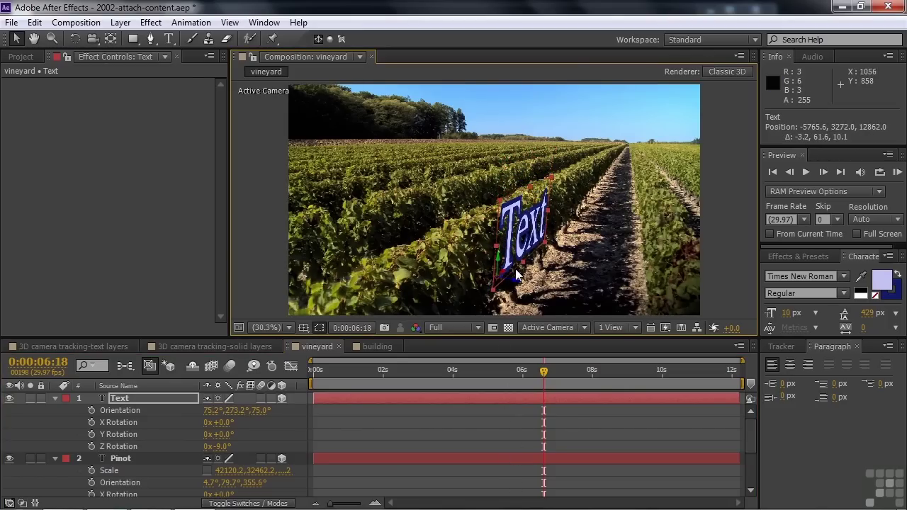
pyautogui.moveTo(217, 422); pyautogui.dragTo(222, 423)
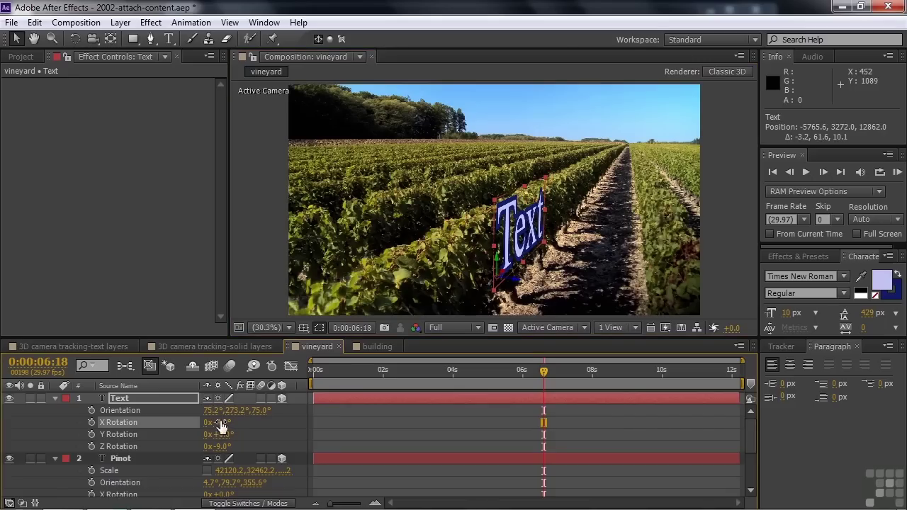
pyautogui.doubleClick(114, 397)
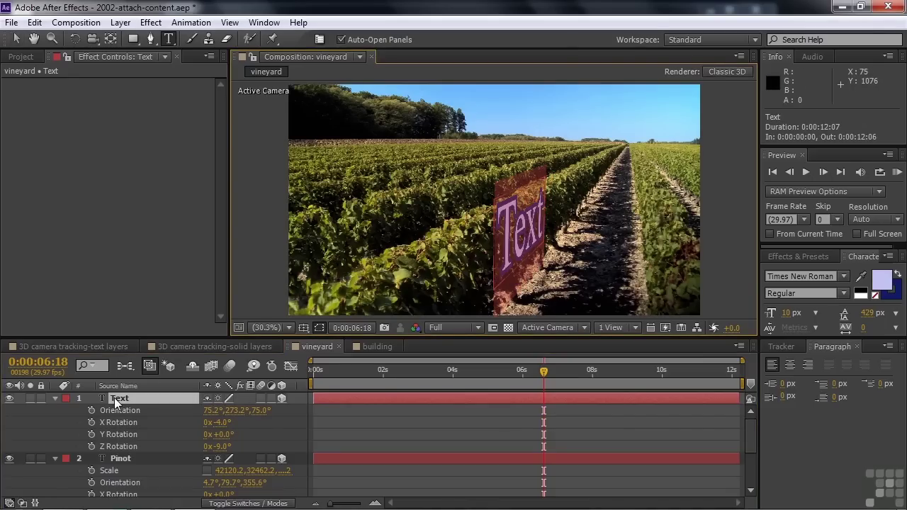
# Step: Rename layer 1 to Merlot and scrub back to preview the tracked words
pyautogui.write('Merlot')
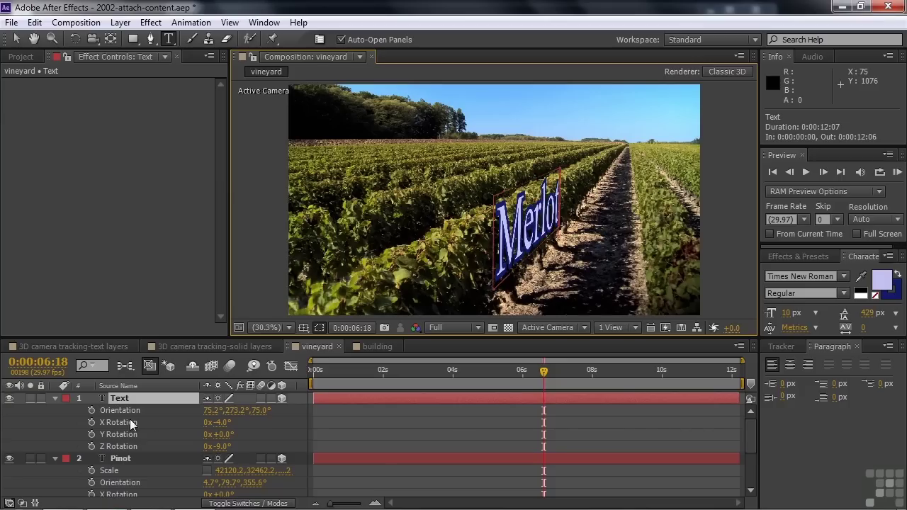
pyautogui.click(544, 371)
pyautogui.moveTo(519, 370); pyautogui.dragTo(455, 359)
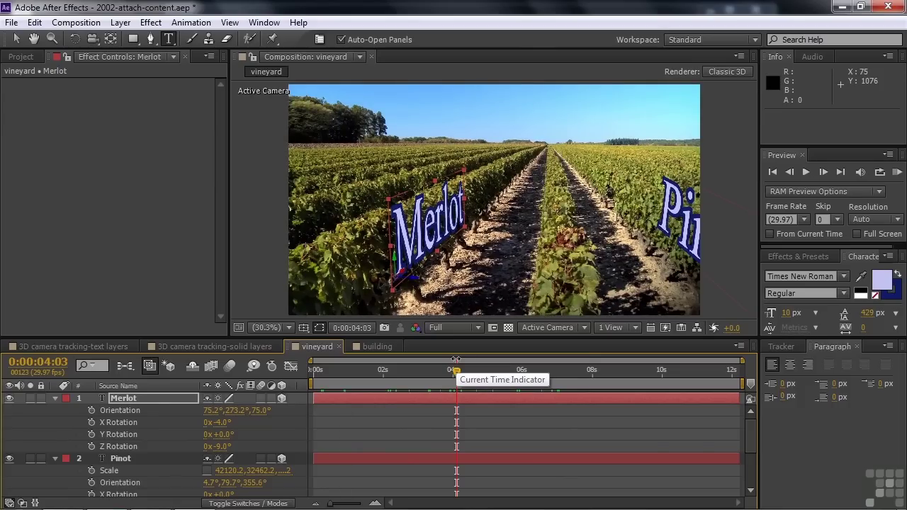
pyautogui.click(382, 348)
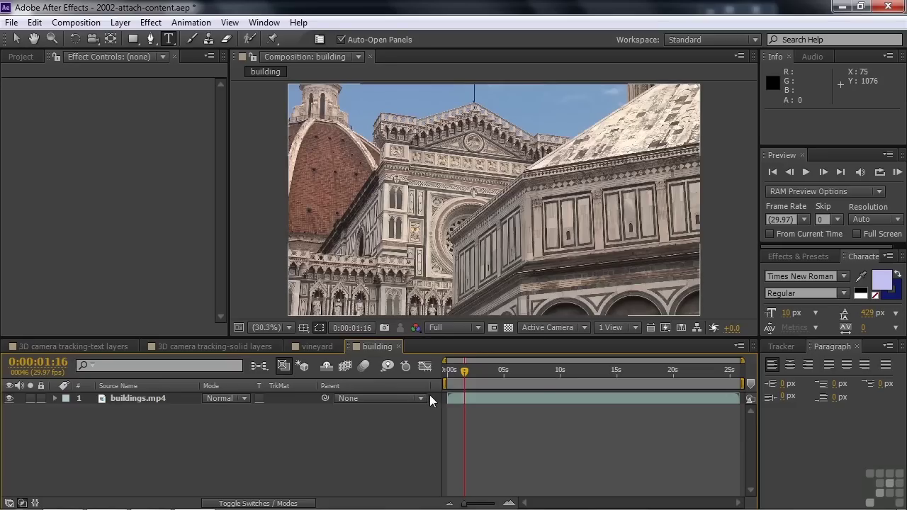
# Step: Hide the Parent column, show the layer switches, and select the buildings.mp4 layer
pyautogui.rightClick(394, 382)
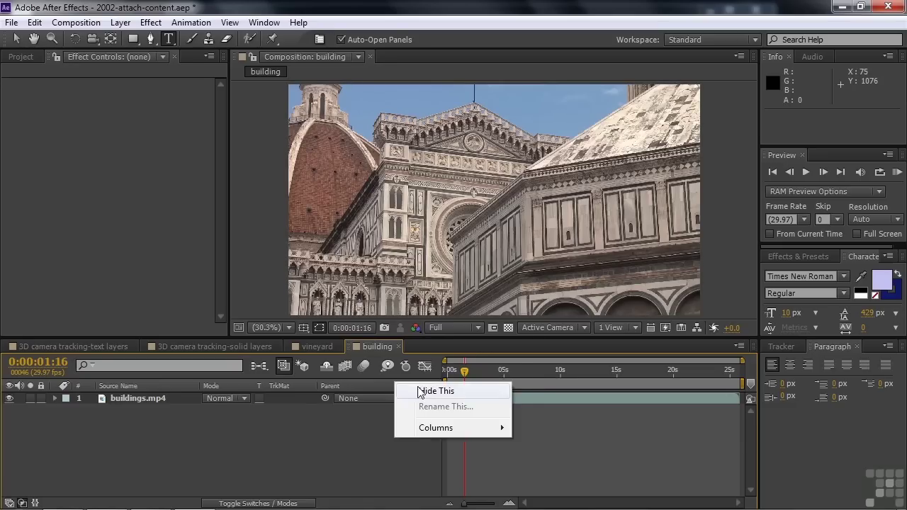
pyautogui.click(418, 390)
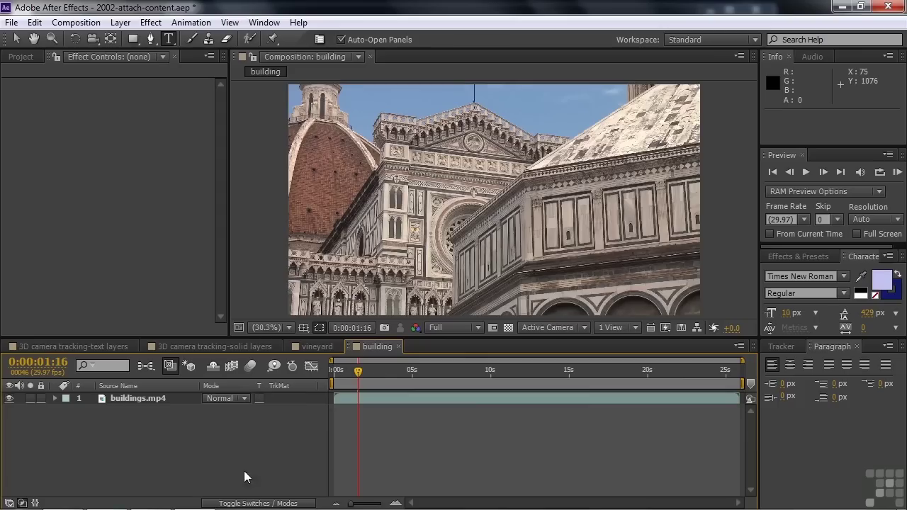
pyautogui.click(257, 503)
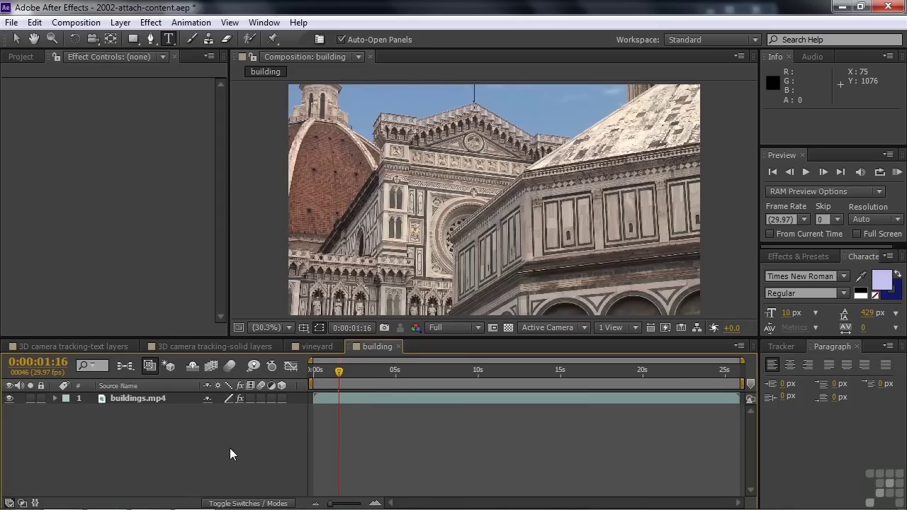
pyautogui.click(127, 398)
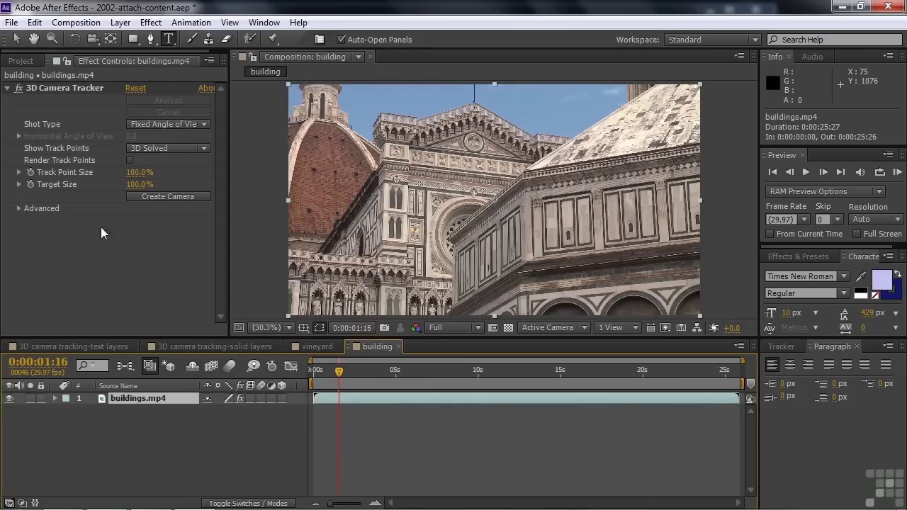
# Step: Set the 3D Camera Tracker target size to 31% and create a solid and camera on the facade panel
pyautogui.click(59, 88)
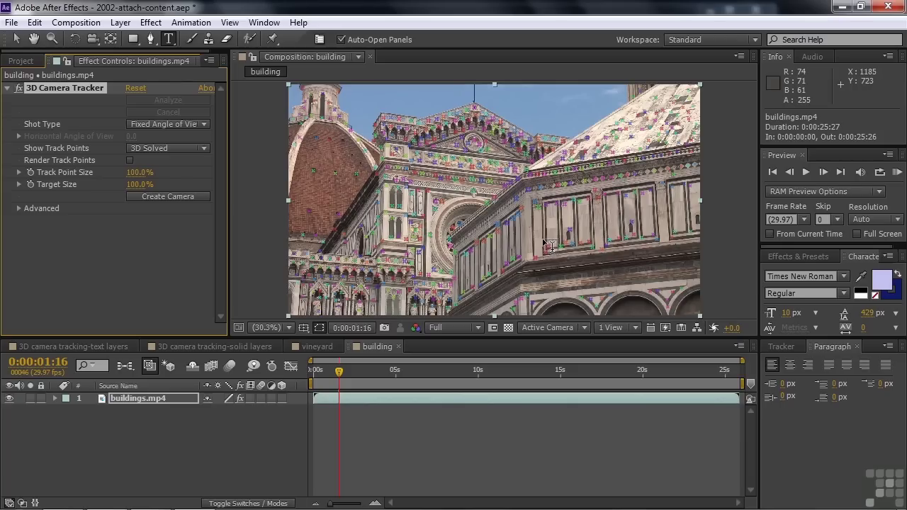
pyautogui.press('v')
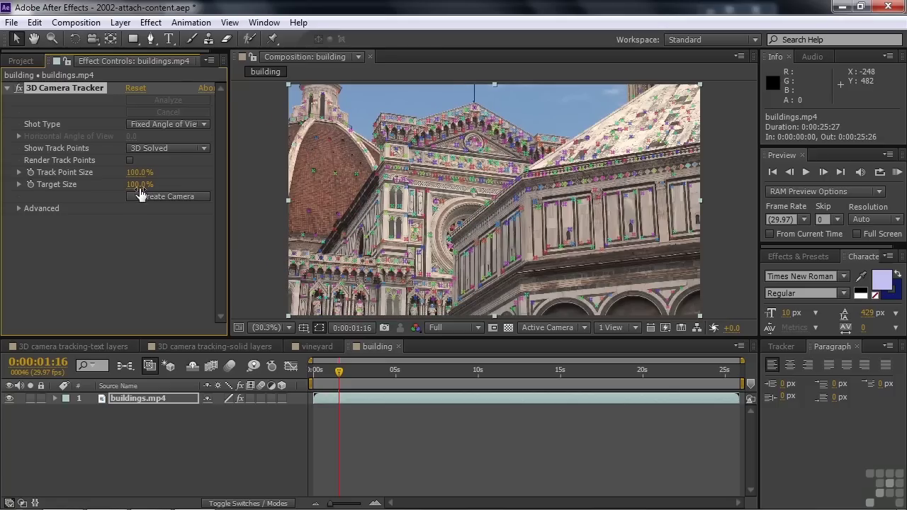
pyautogui.moveTo(139, 188); pyautogui.dragTo(101, 192)
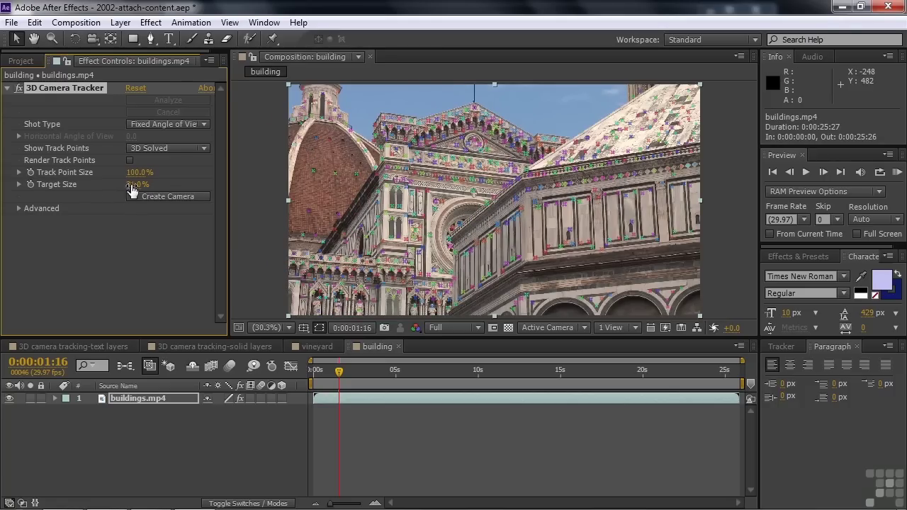
pyautogui.click(585, 210)
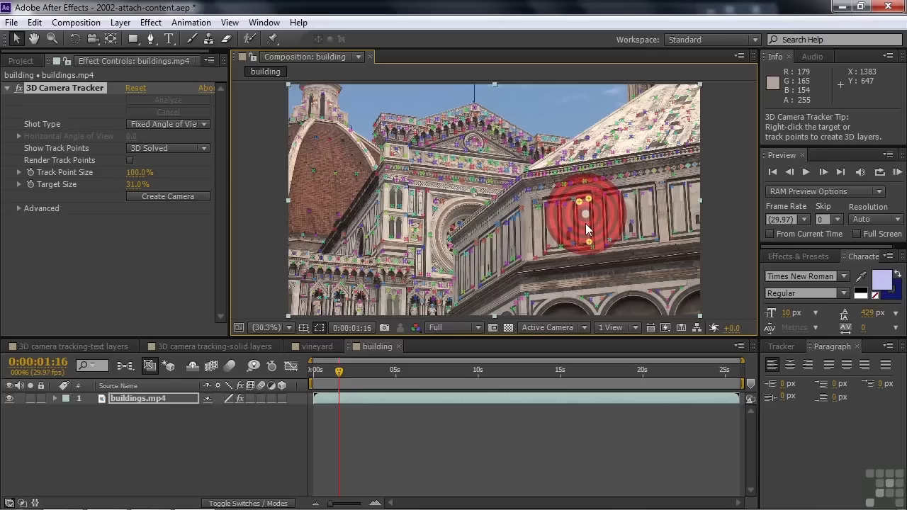
pyautogui.rightClick(582, 203)
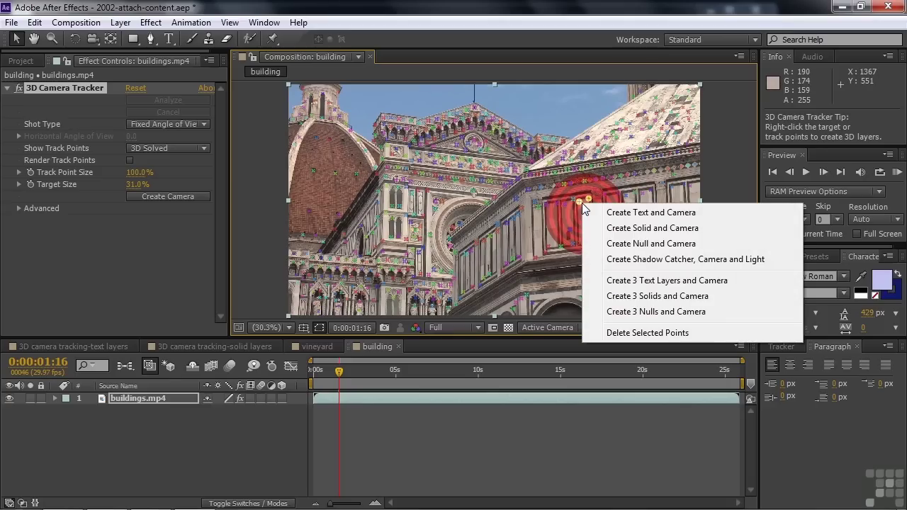
pyautogui.click(626, 233)
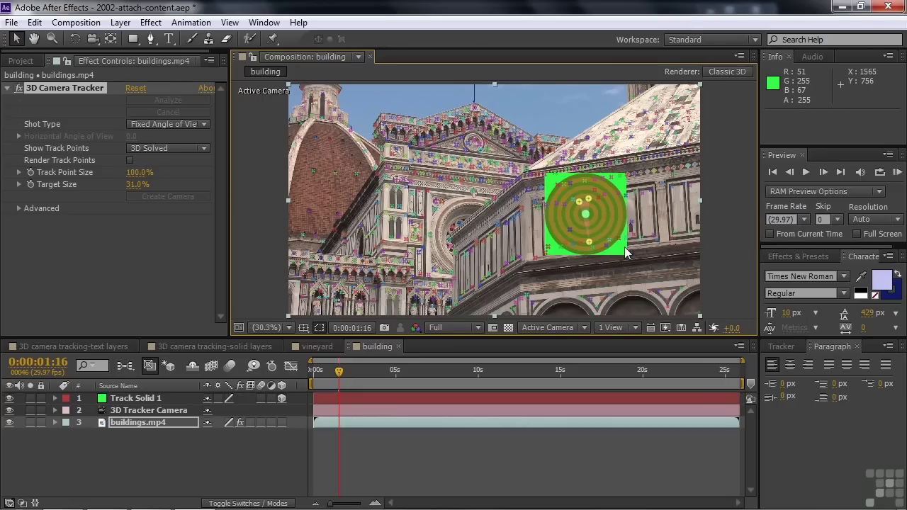
# Step: Nudge Track Solid 1 left, scale it to 71%, and move it down onto the facade panel
pyautogui.click(128, 398)
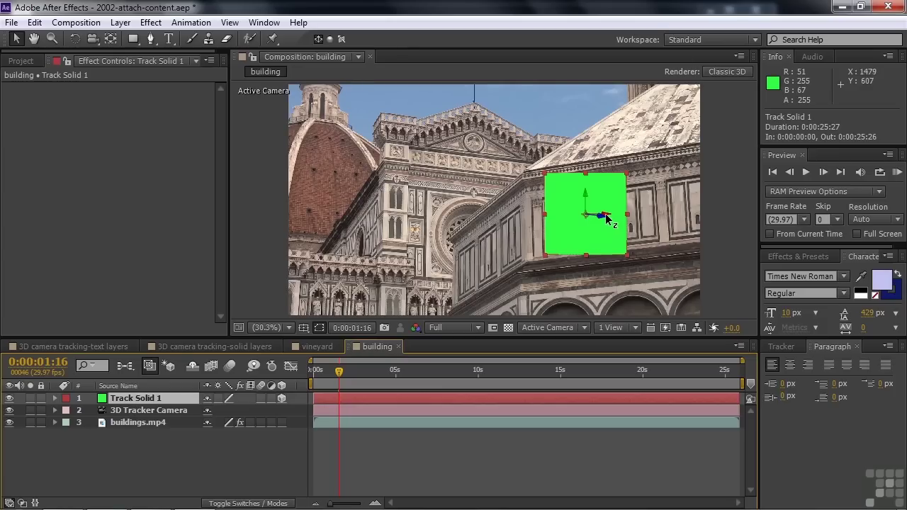
pyautogui.moveTo(607, 219); pyautogui.dragTo(599, 219)
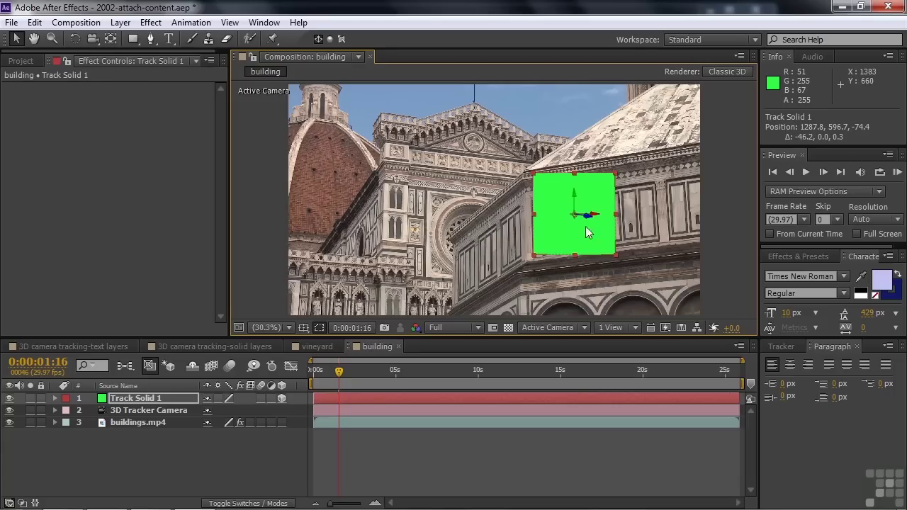
pyautogui.click(147, 400)
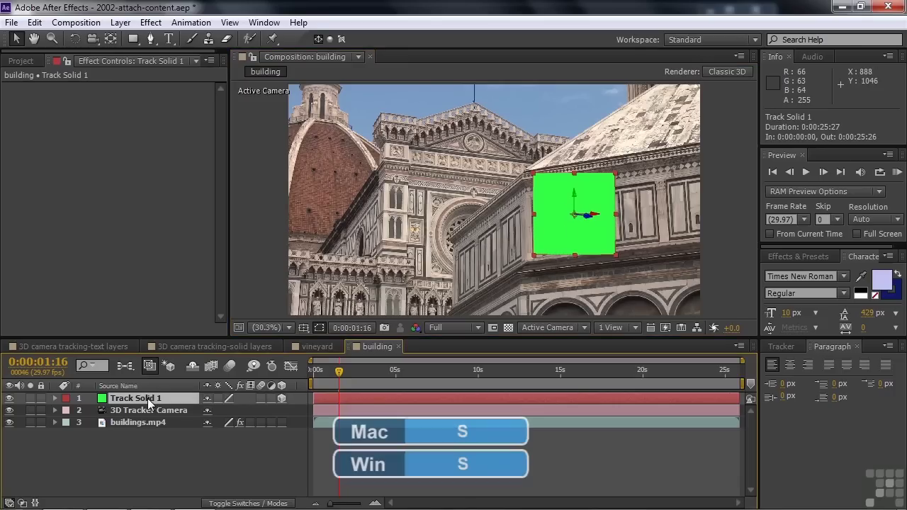
pyautogui.press('s')
pyautogui.moveTo(224, 411); pyautogui.dragTo(205, 411)
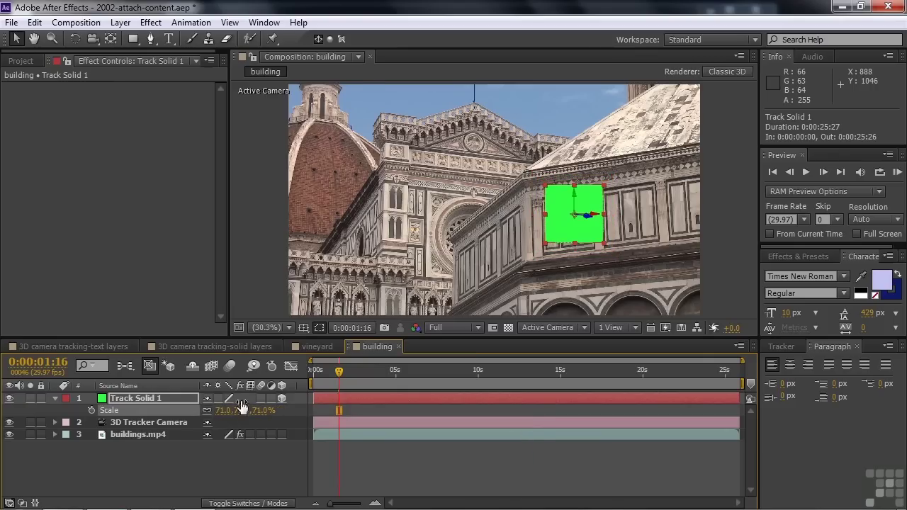
pyautogui.moveTo(575, 198); pyautogui.dragTo(581, 208)
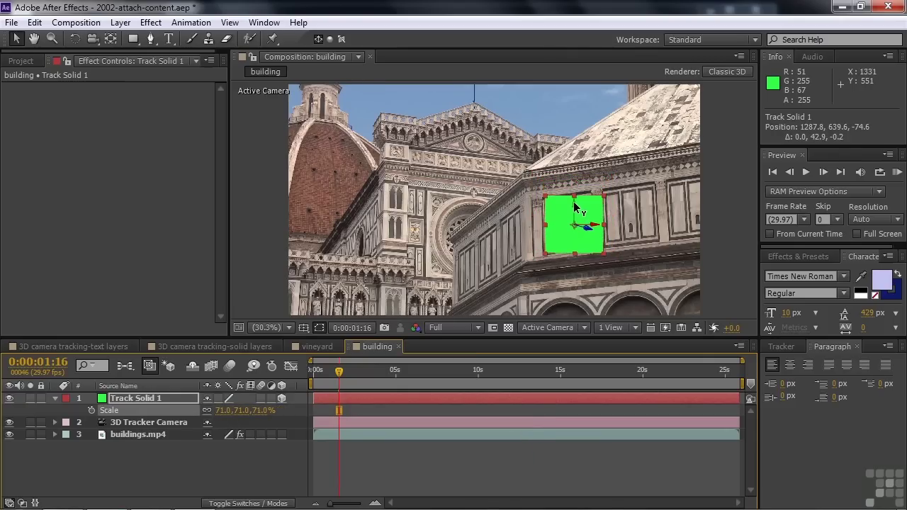
pyautogui.click(794, 257)
# Step: Apply the Corner Pin effect to Track Solid 1 and view the composition at 100%
pyautogui.click(796, 272)
pyautogui.write('corner pin')
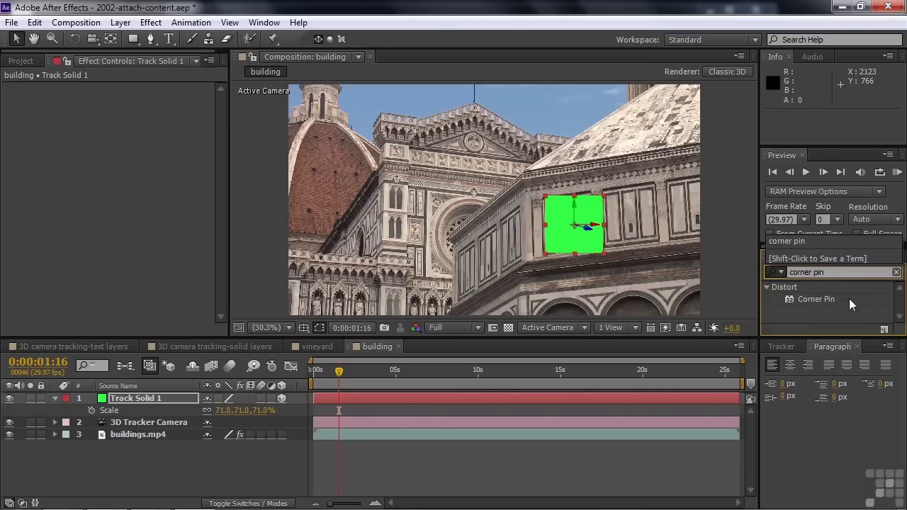
pyautogui.moveTo(790, 299); pyautogui.dragTo(552, 236)
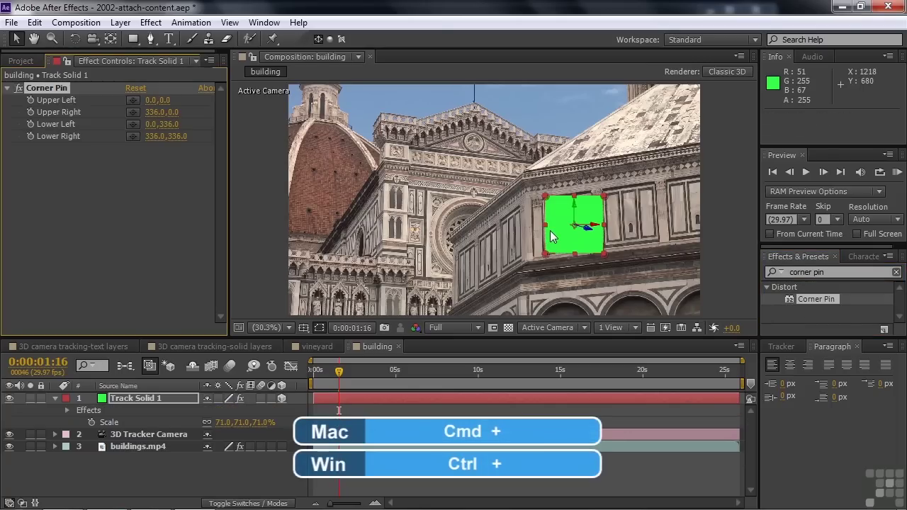
pyautogui.press('/')
pyautogui.moveTo(550, 230); pyautogui.dragTo(235, 164)
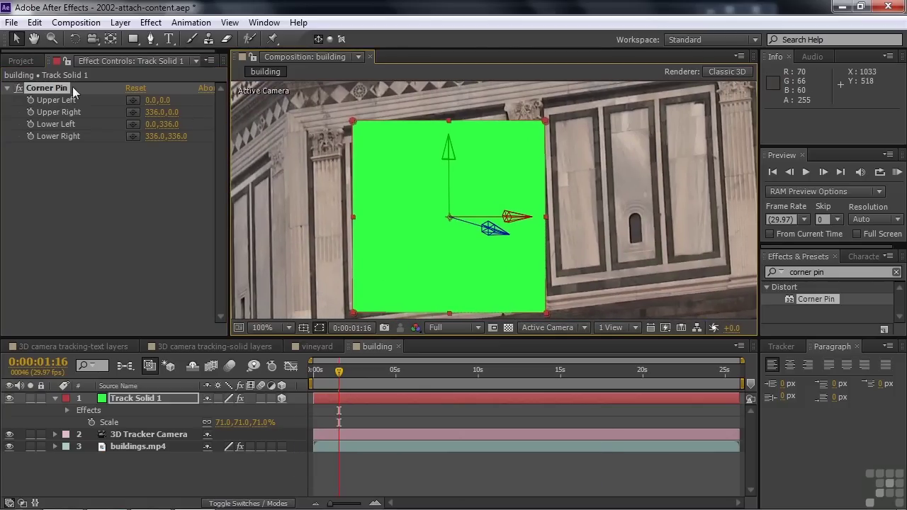
# Step: Fit the four Corner Pin handles to the recessed panel's corners and scrub to check tracking
pyautogui.click(44, 87)
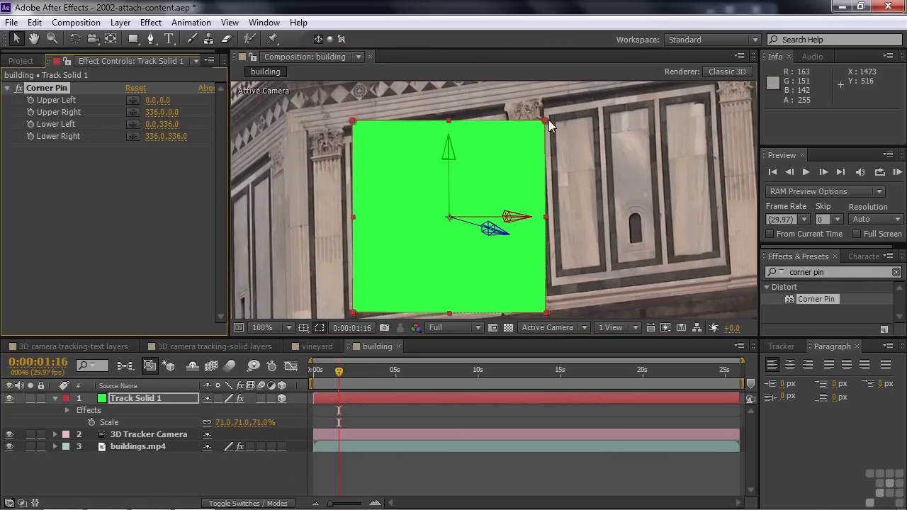
pyautogui.moveTo(547, 120); pyautogui.dragTo(498, 121)
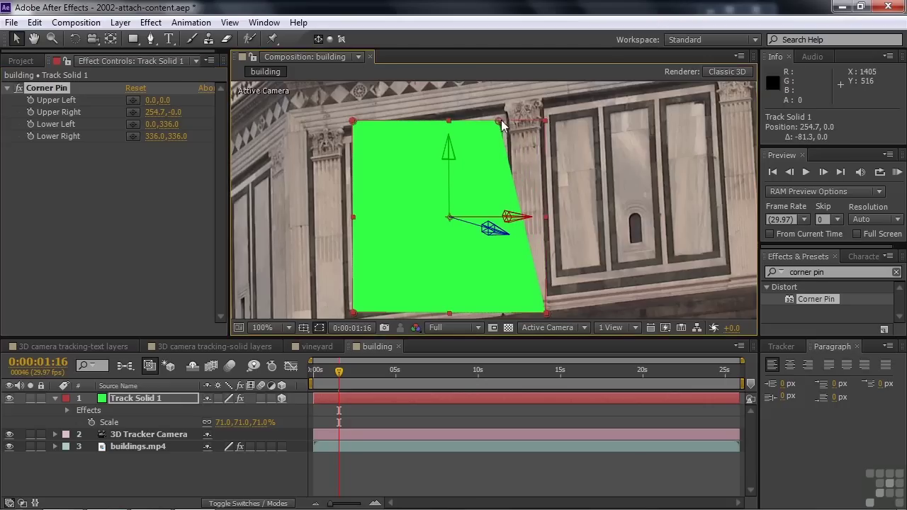
pyautogui.moveTo(547, 311); pyautogui.dragTo(510, 283)
pyautogui.moveTo(353, 314)
pyautogui.mouseDown()
pyautogui.moveTo(372, 301)
pyautogui.moveTo(352, 302)
pyautogui.mouseUp()
pyautogui.moveTo(353, 120); pyautogui.dragTo(353, 141)
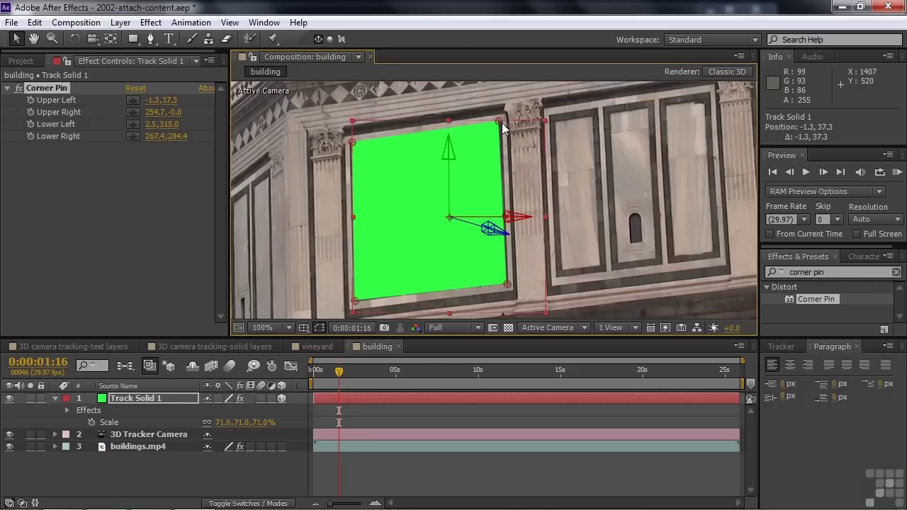
pyautogui.moveTo(496, 127); pyautogui.dragTo(500, 127)
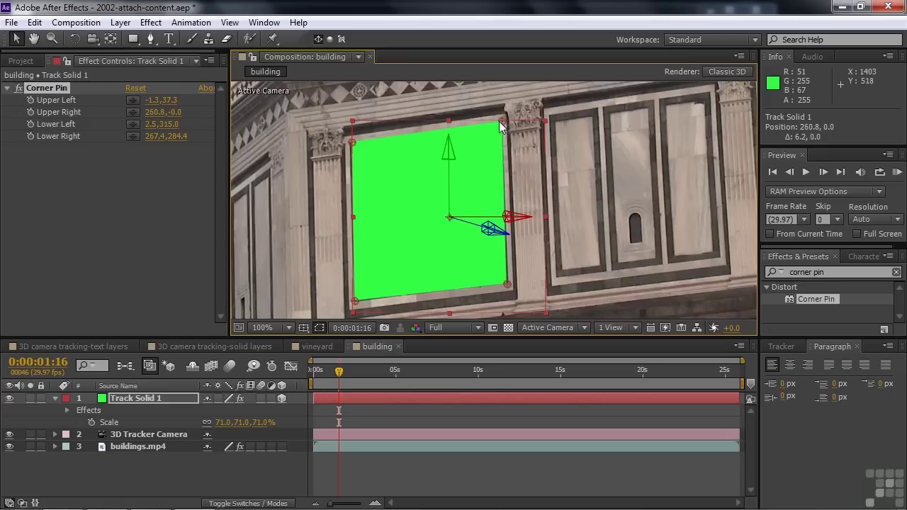
pyautogui.moveTo(509, 282); pyautogui.dragTo(511, 283)
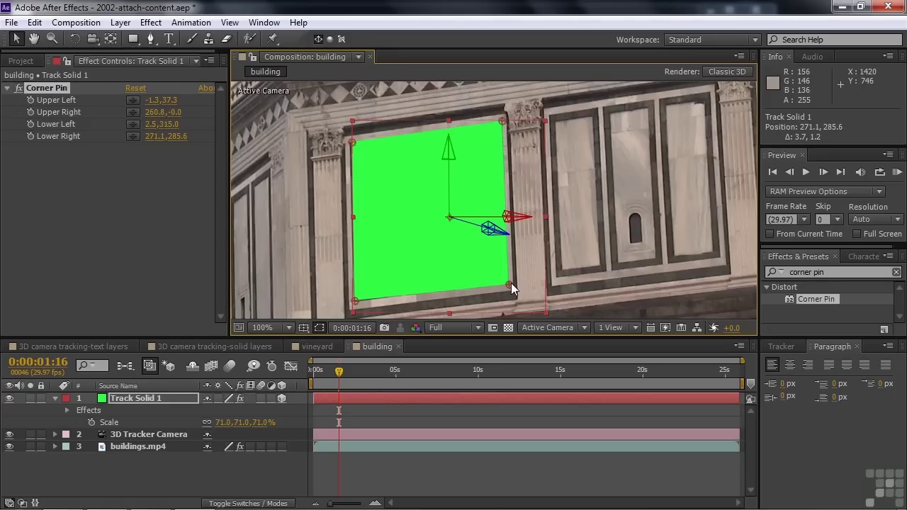
pyautogui.moveTo(354, 300); pyautogui.dragTo(354, 304)
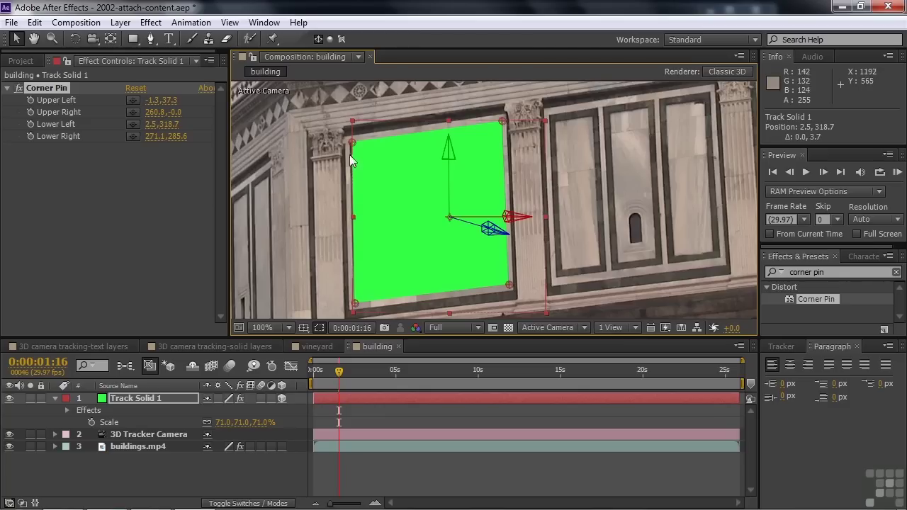
pyautogui.moveTo(356, 143); pyautogui.dragTo(352, 143)
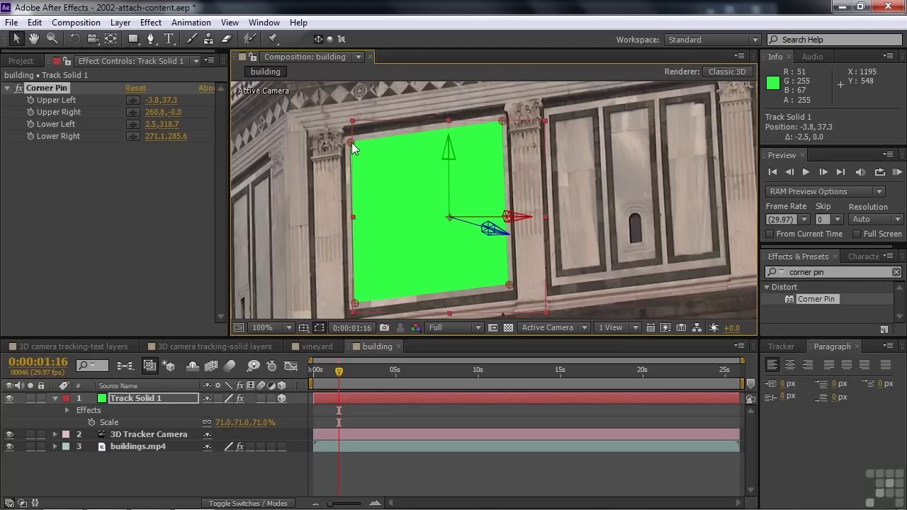
pyautogui.moveTo(337, 371); pyautogui.dragTo(571, 380)
pyautogui.click(349, 385)
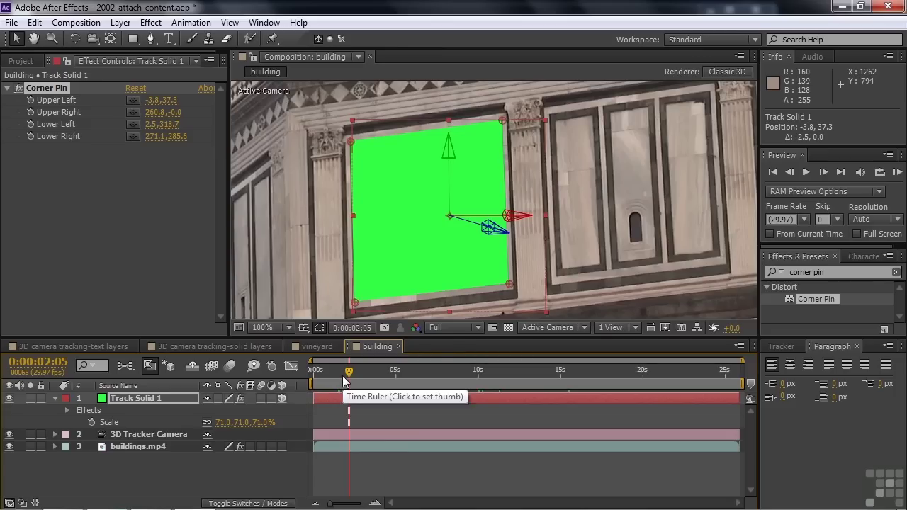
pyautogui.click(27, 62)
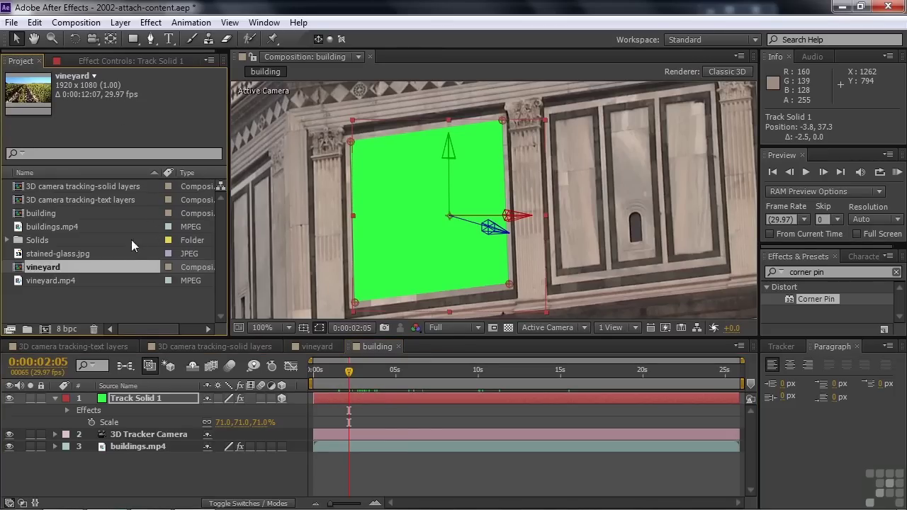
pyautogui.click(15, 254)
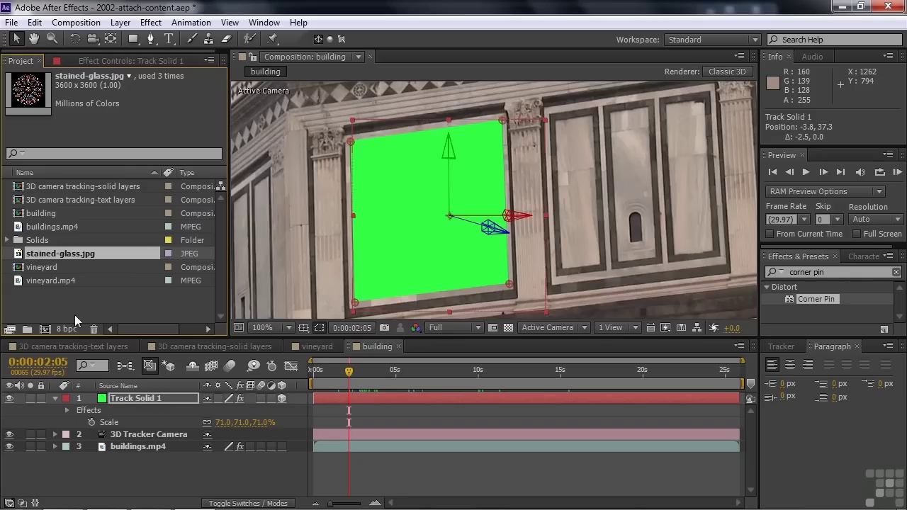
pyautogui.moveTo(111, 403); pyautogui.dragTo(111, 402)
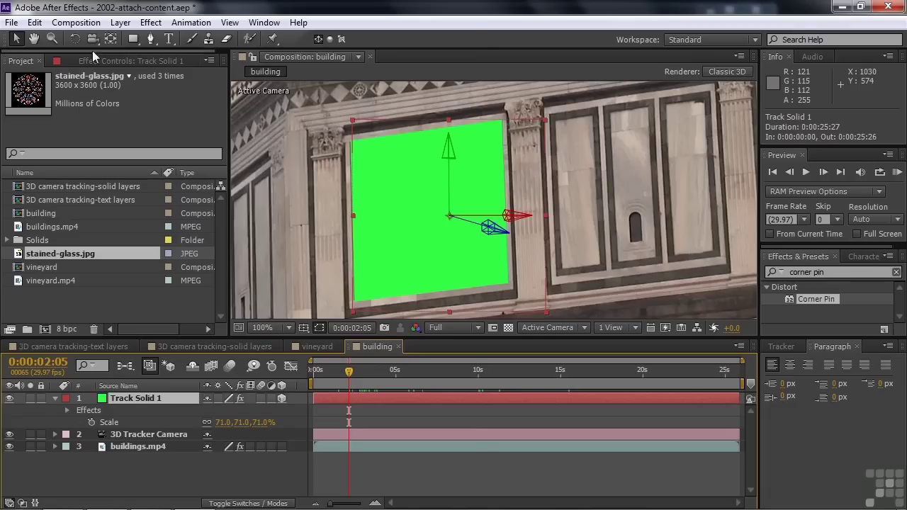
# Step: Set Track Solid 1's width and height to 3600 px in Solid Settings
pyautogui.click(119, 23)
pyautogui.click(137, 51)
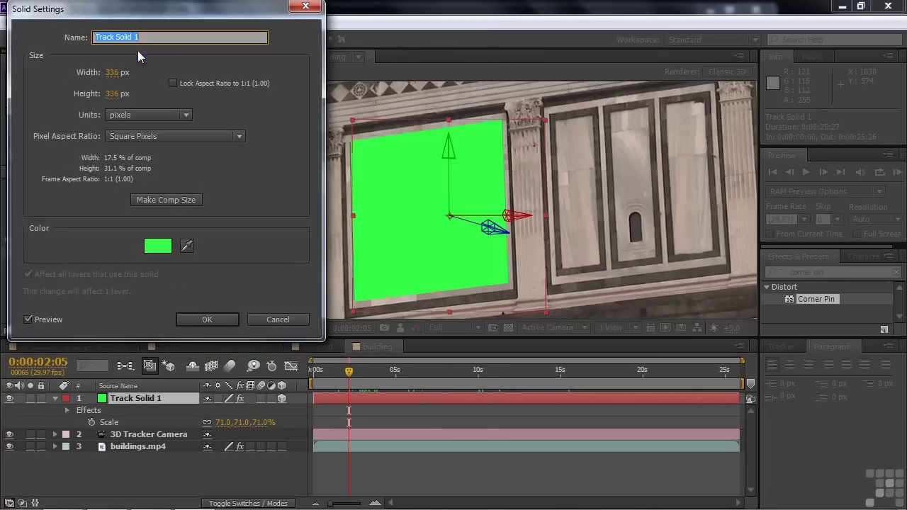
pyautogui.click(112, 72)
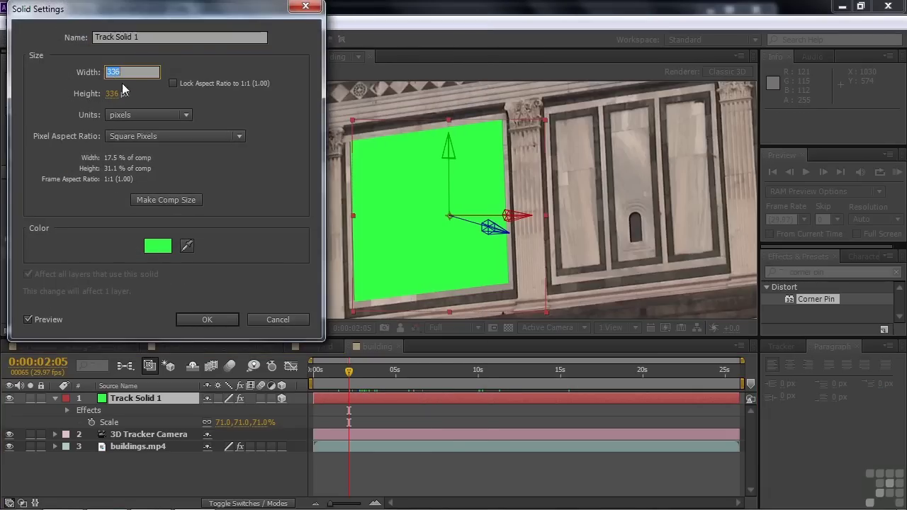
pyautogui.write('3600')
pyautogui.click(111, 93)
pyautogui.write('3600')
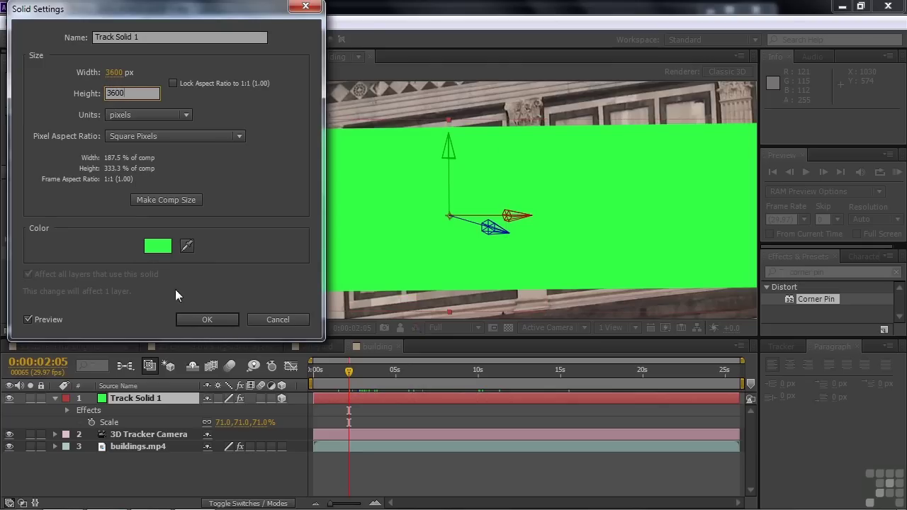
pyautogui.click(196, 319)
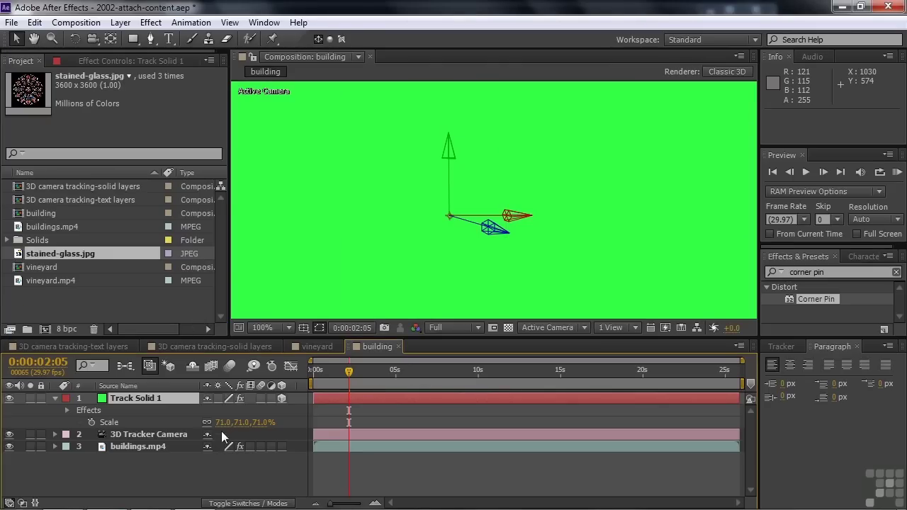
# Step: Scrub Track Solid 1's scale from 71% down to about 6.6% to fit the panel
pyautogui.moveTo(224, 427); pyautogui.dragTo(182, 427)
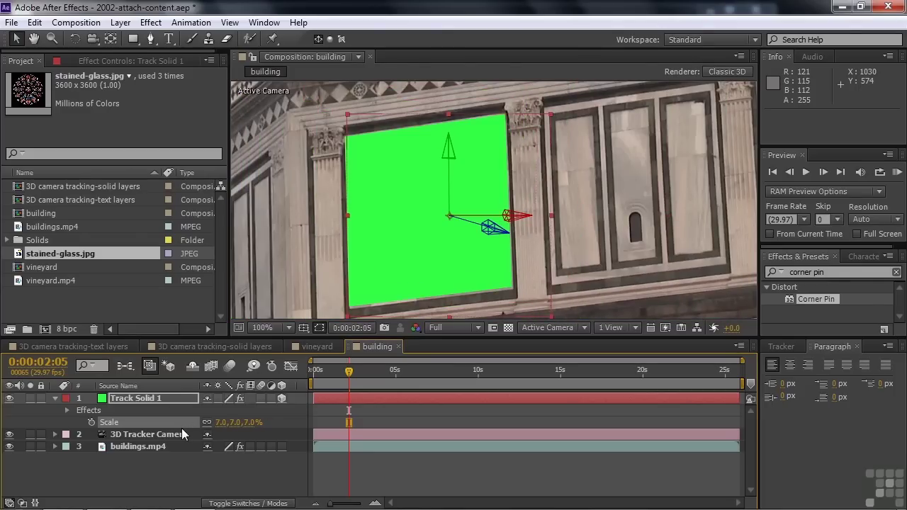
pyautogui.moveTo(217, 428); pyautogui.dragTo(219, 428)
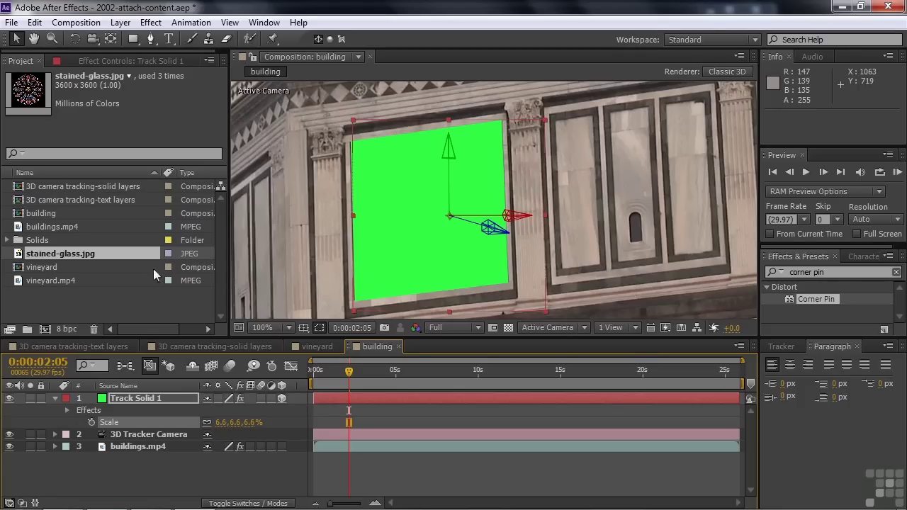
# Step: Alt-drag stained-glass.jpg onto Track Solid 1 to replace it, then show the Modes column
pyautogui.click(116, 399)
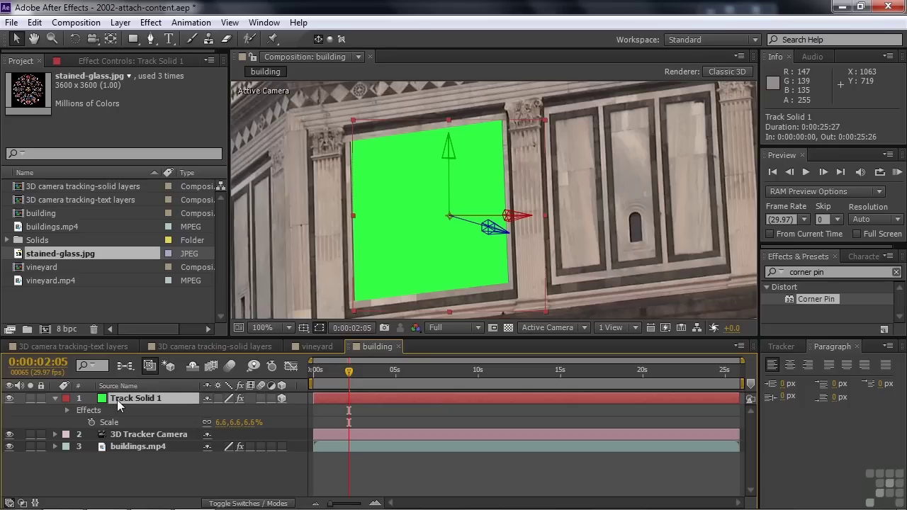
pyautogui.moveTo(17, 257); pyautogui.dragTo(110, 400)
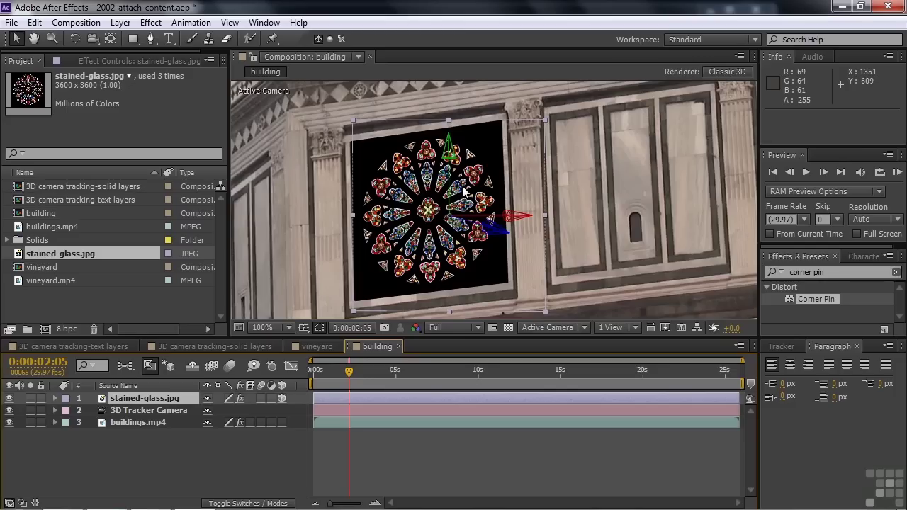
pyautogui.click(275, 504)
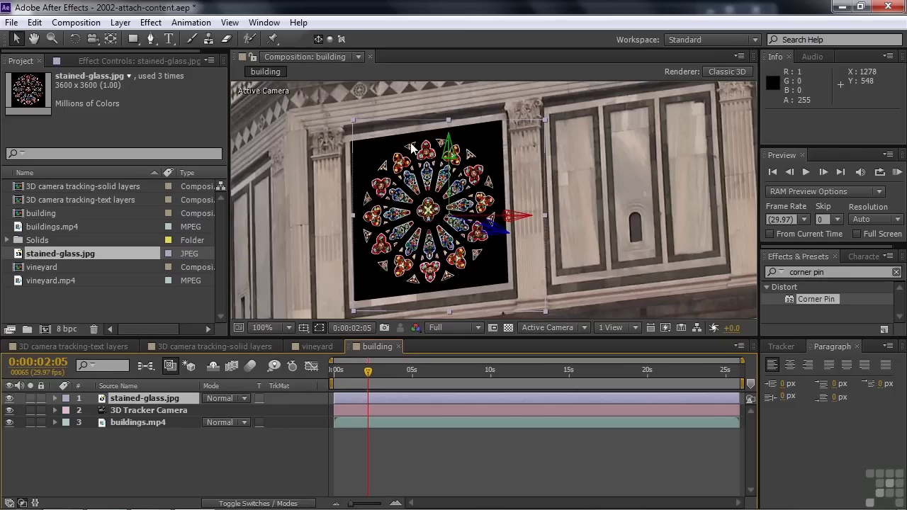
# Step: Set the stained-glass.jpg layer's blending mode to Hard Light
pyautogui.click(244, 398)
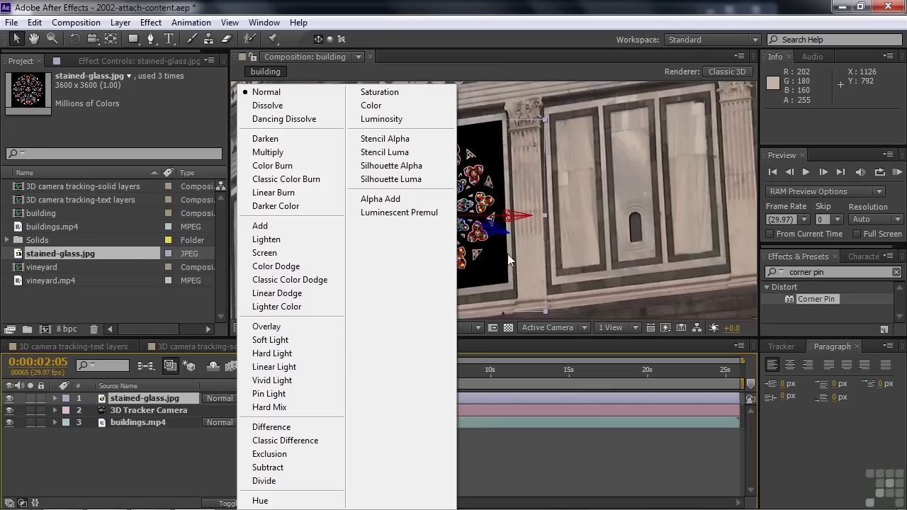
pyautogui.click(262, 358)
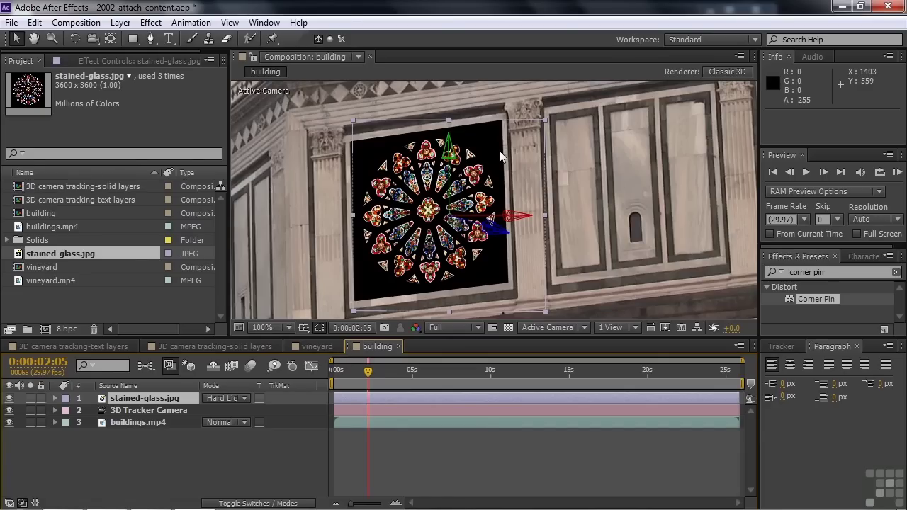
pyautogui.click(147, 422)
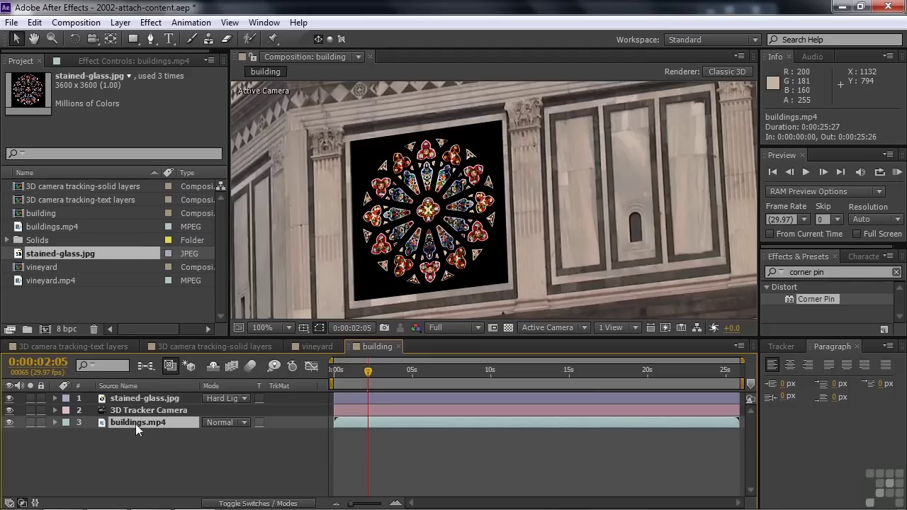
# Step: Briefly reveal and hide the tracker camera's keyframed properties, then deselect it
pyautogui.click(131, 411)
pyautogui.press('u')
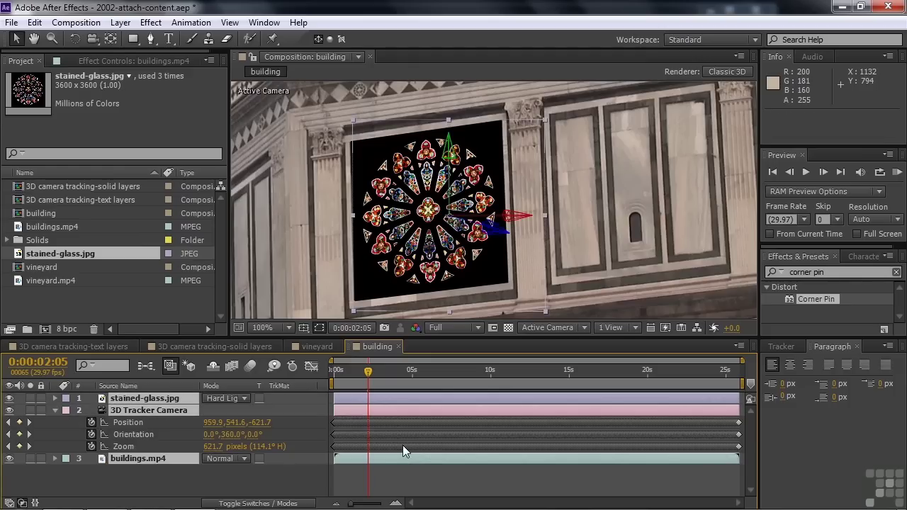
pyautogui.press('u')
pyautogui.click(176, 437)
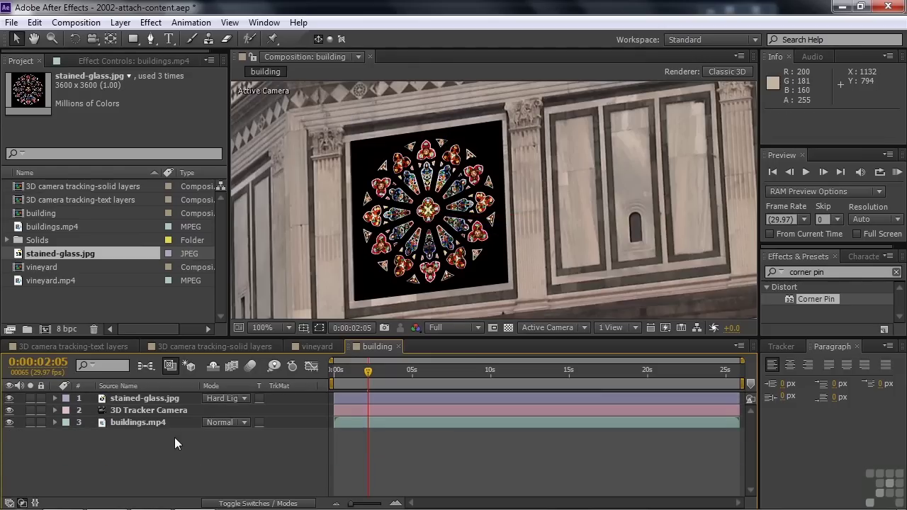
# Step: Show the buildings.mp4 track points at 50% zoom and target the blank panel right of the rose window
pyautogui.click(143, 421)
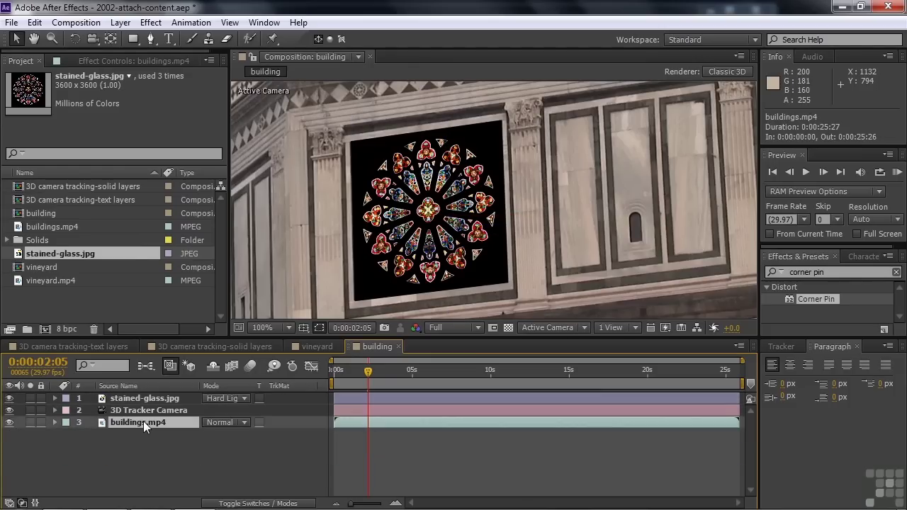
pyautogui.click(117, 58)
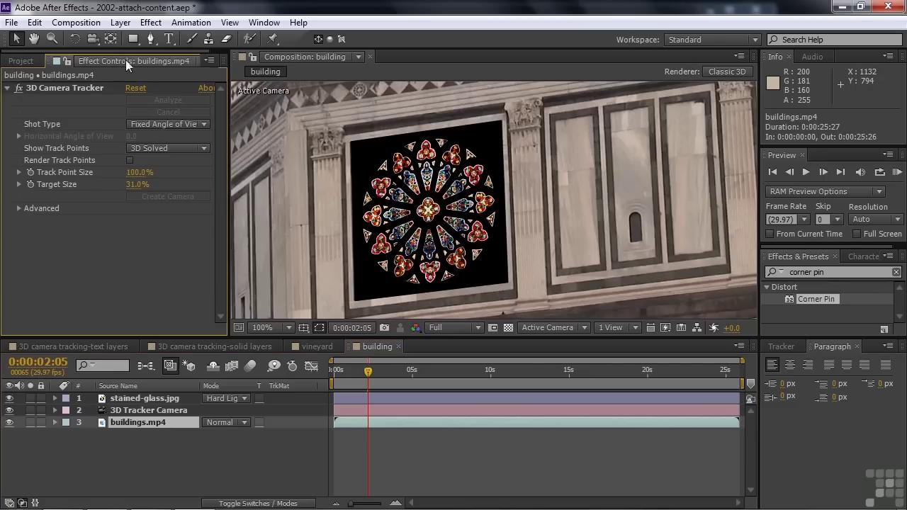
pyautogui.click(60, 86)
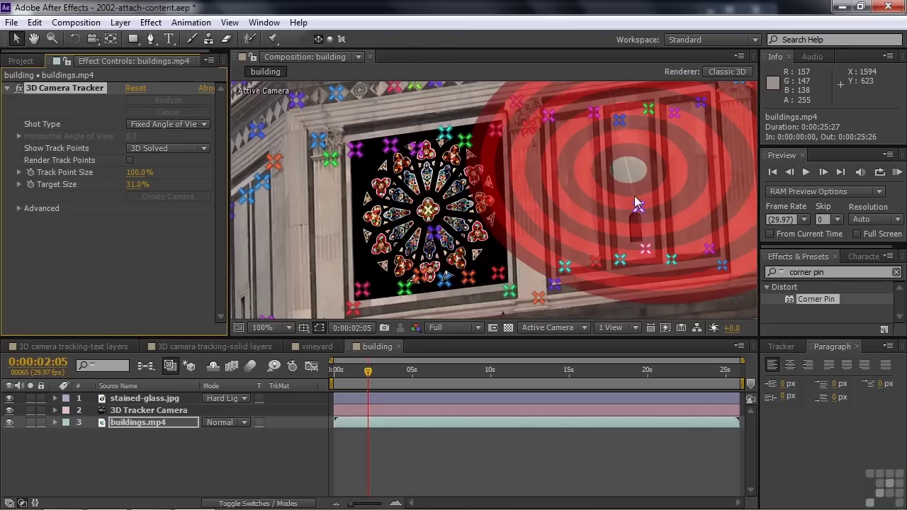
pyautogui.press(',')
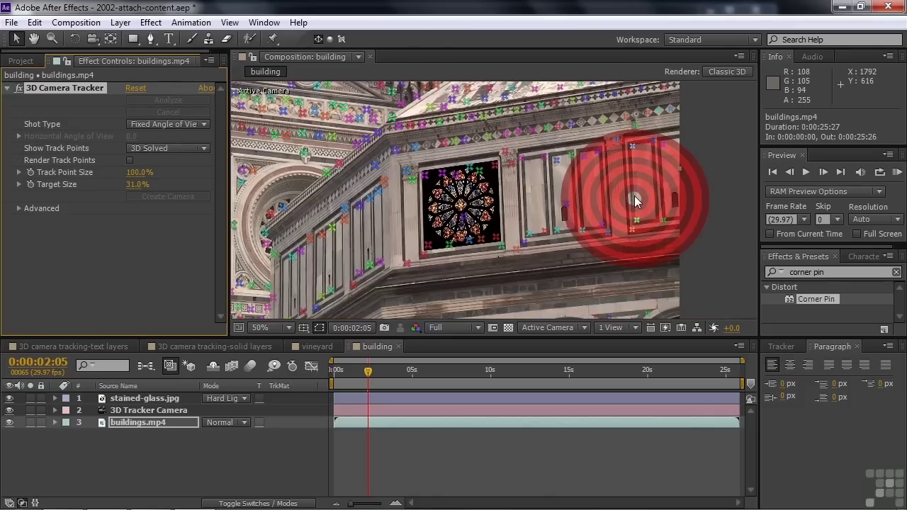
pyautogui.click(577, 196)
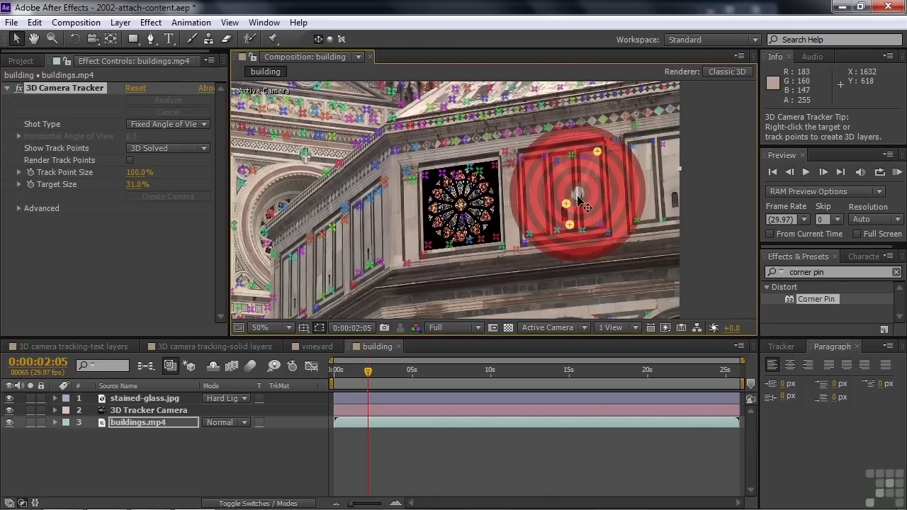
# Step: Create Track Null 1 at the right-hand panel target and add a second stained-glass.jpg layer to the timeline
pyautogui.rightClick(566, 203)
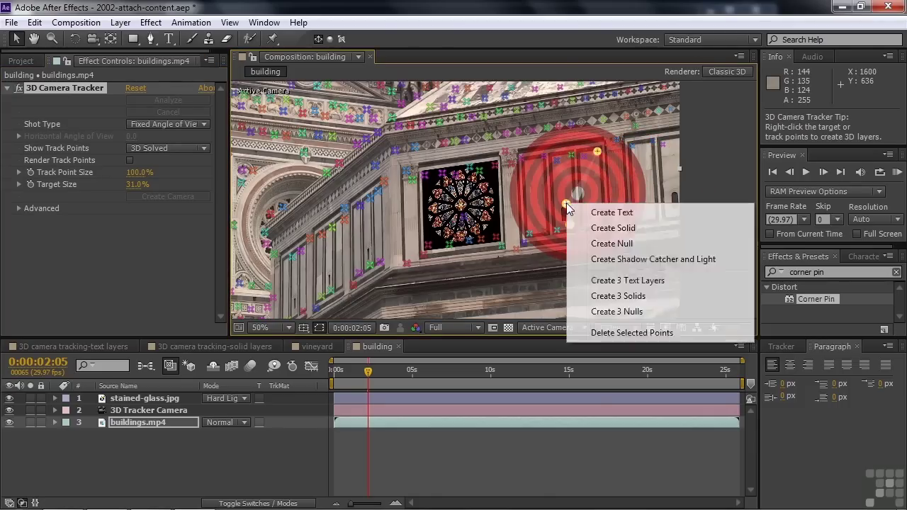
pyautogui.click(595, 243)
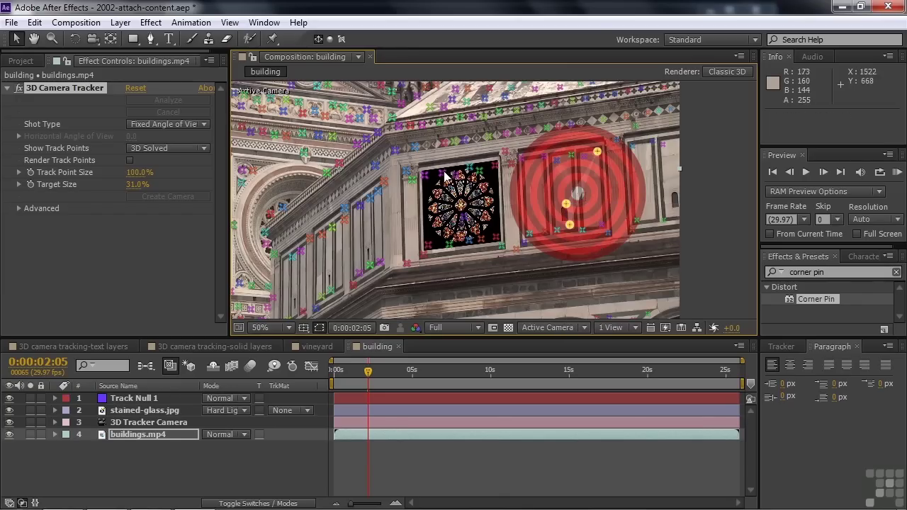
pyautogui.click(21, 61)
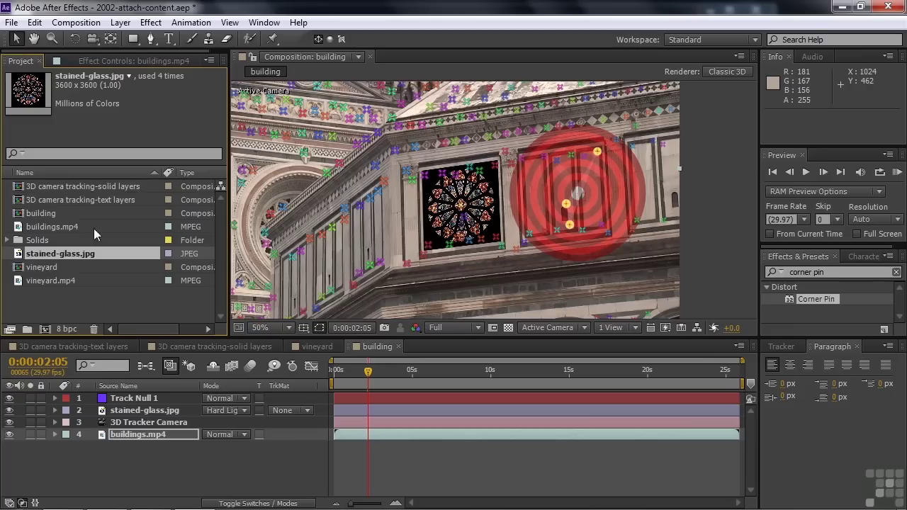
pyautogui.moveTo(24, 257); pyautogui.dragTo(64, 414)
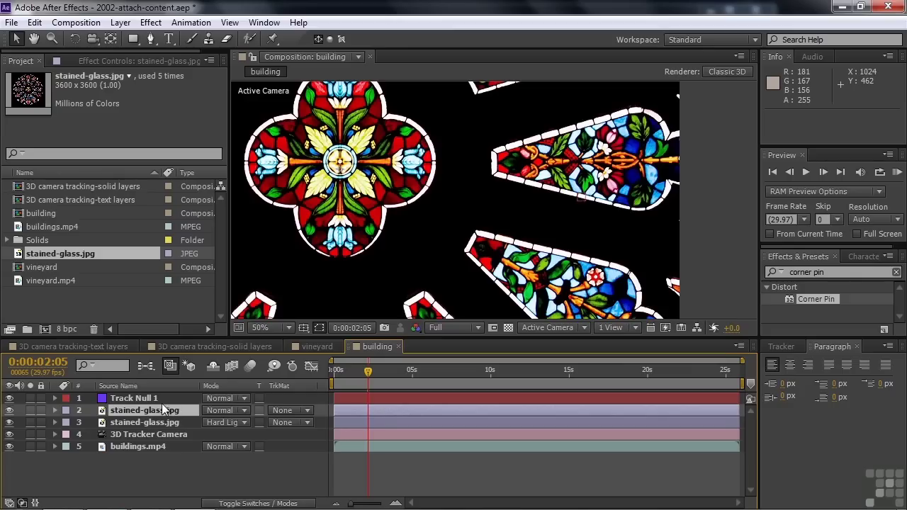
# Step: Show the Parent column and parent the second stained-glass.jpg layer to Track Null 1
pyautogui.rightClick(323, 387)
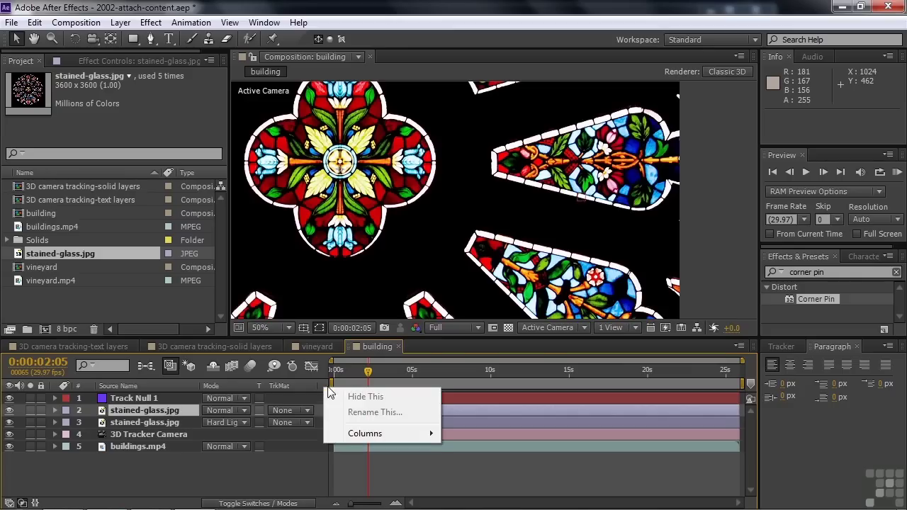
pyautogui.moveTo(353, 435)
pyautogui.click(487, 356)
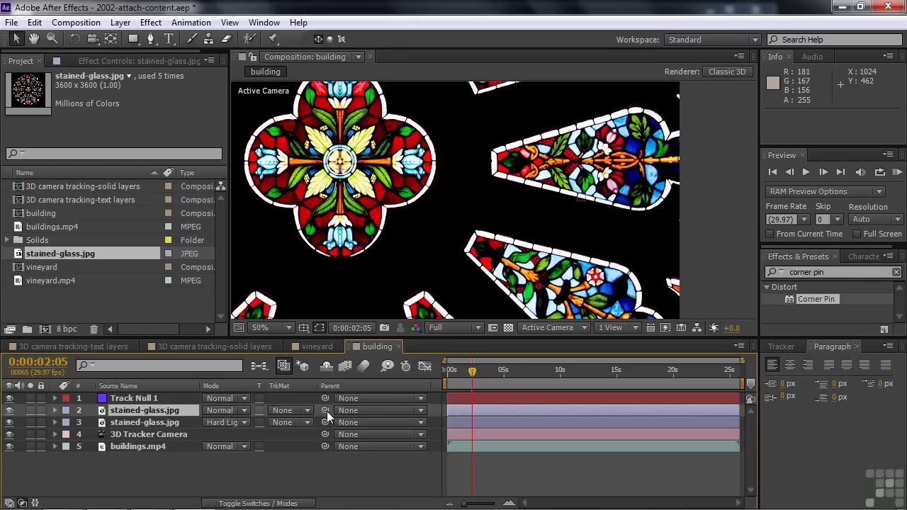
pyautogui.click(350, 410)
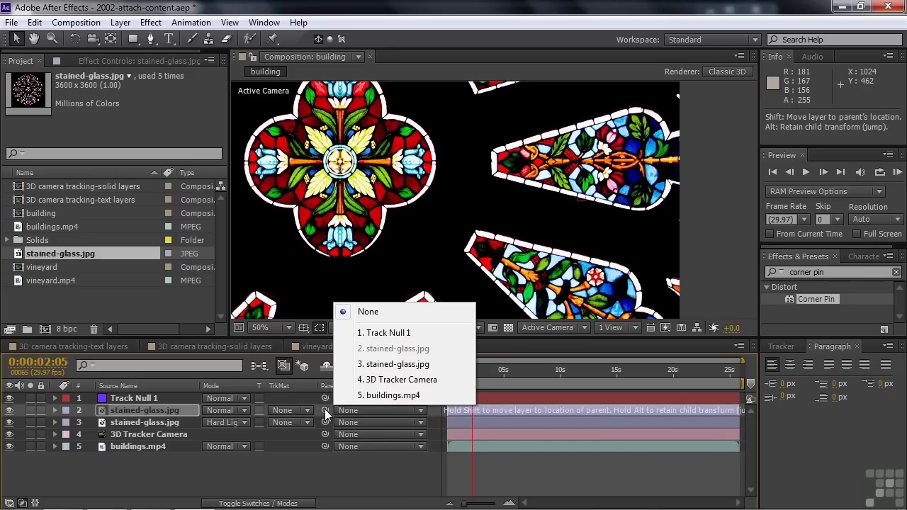
pyautogui.moveTo(326, 413); pyautogui.dragTo(161, 396)
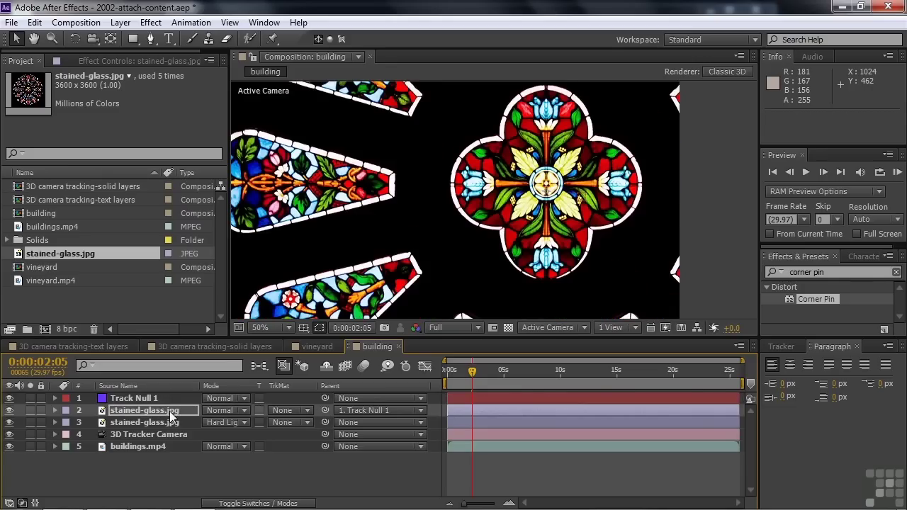
# Step: Show only the second stained-glass layer's Scale and switch the timeline to layer switches
pyautogui.click(169, 411)
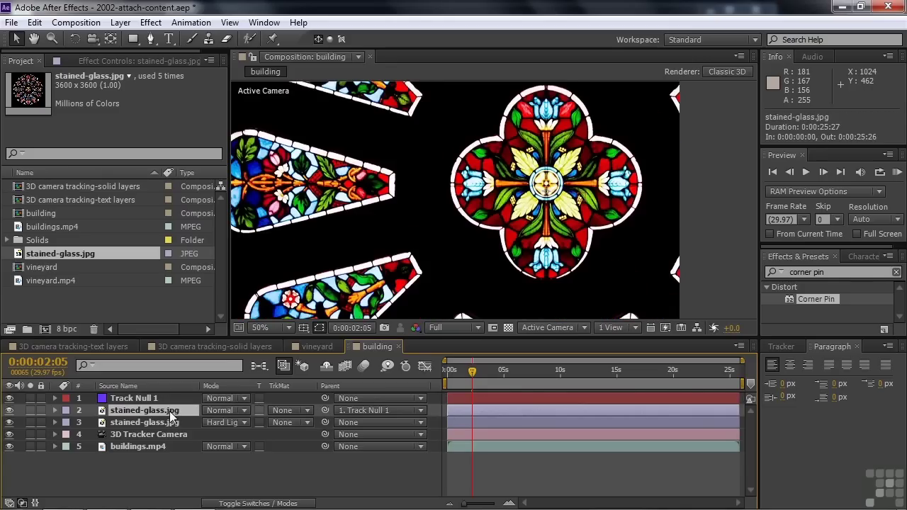
pyautogui.press('s')
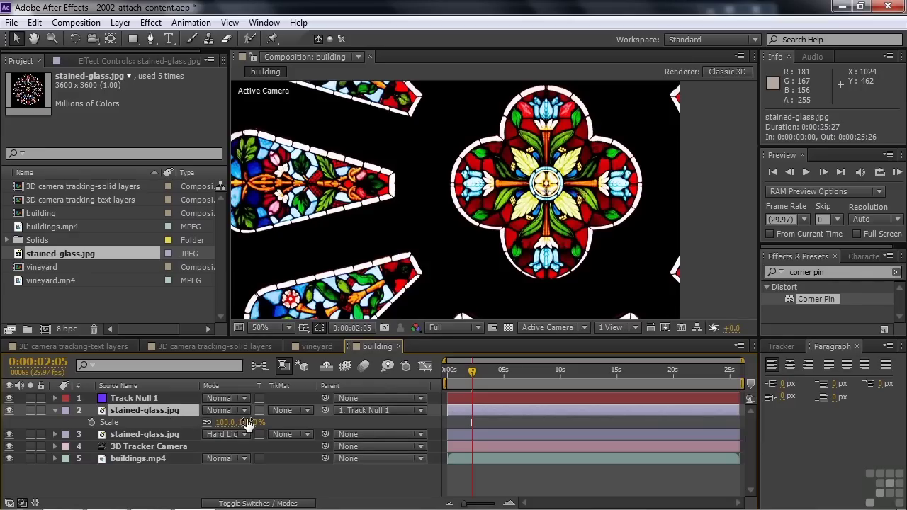
pyautogui.click(265, 503)
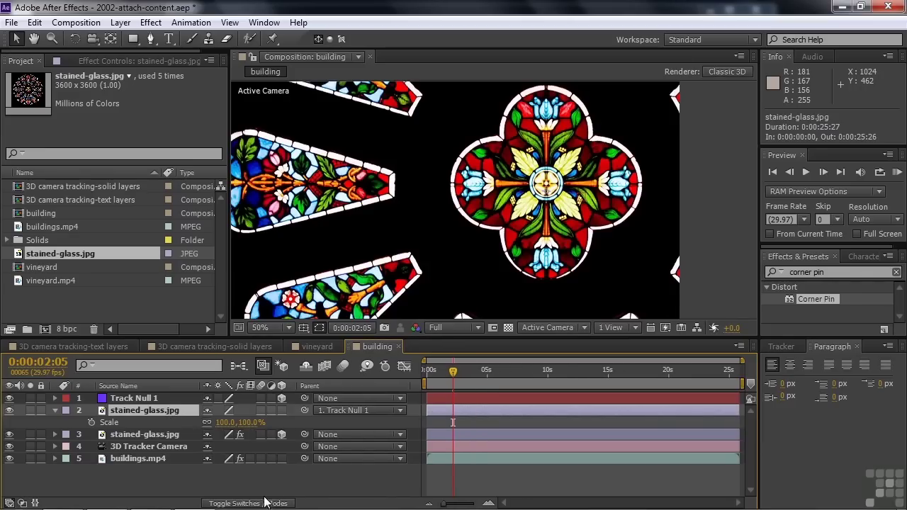
# Step: Make the second stained-glass layer 3D at 6% scale and shift Track Null 1 left along X
pyautogui.click(282, 412)
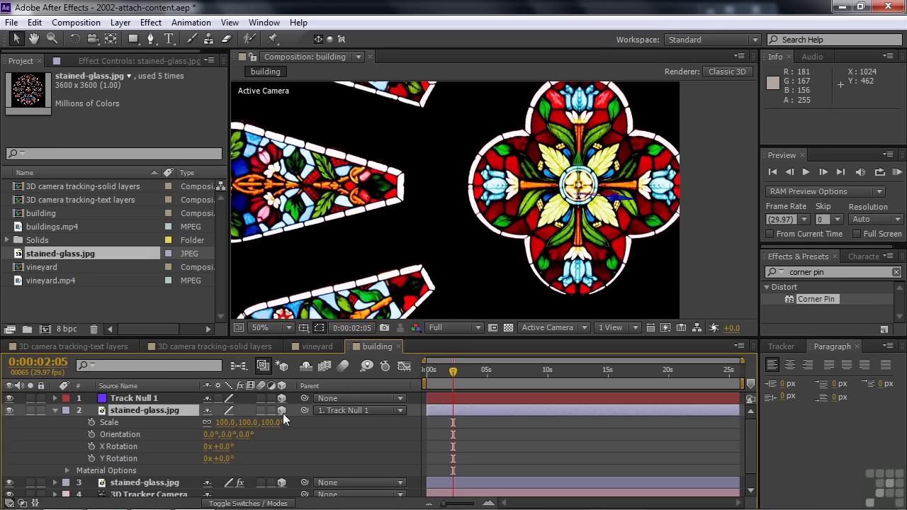
pyautogui.moveTo(271, 423); pyautogui.dragTo(216, 434)
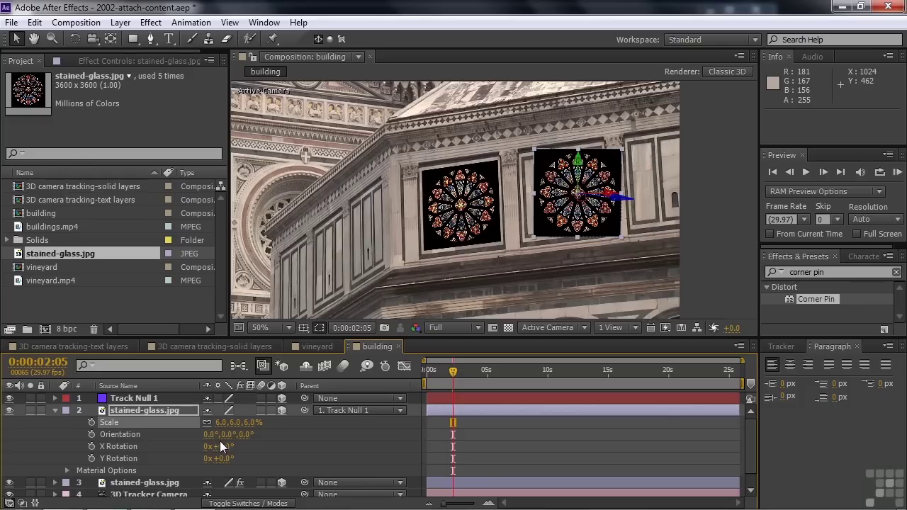
pyautogui.click(125, 400)
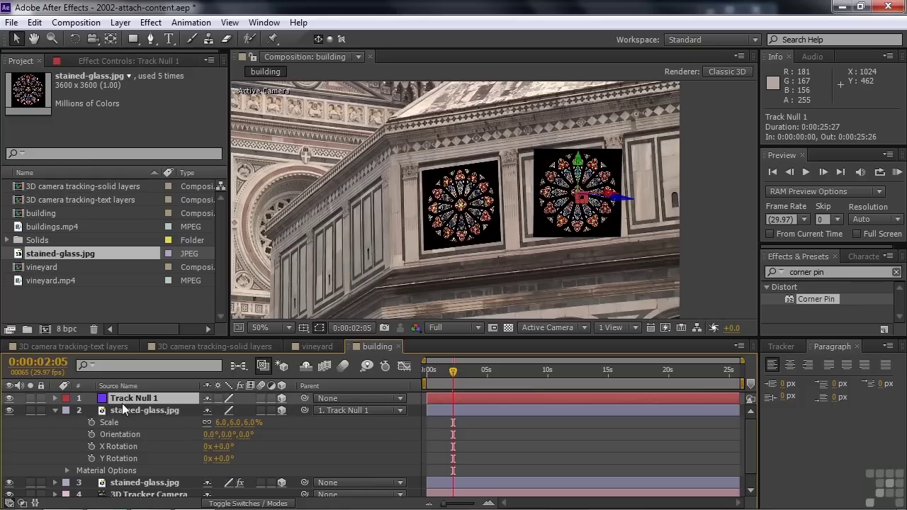
pyautogui.press('p')
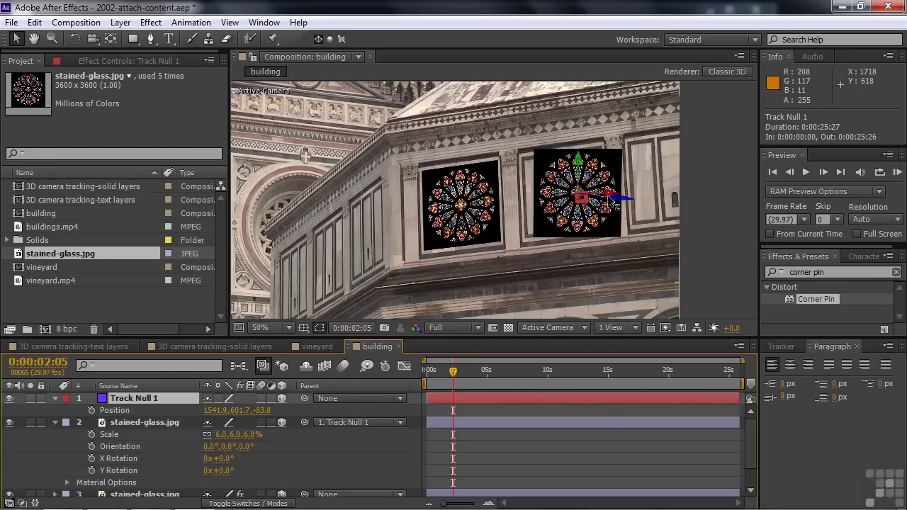
pyautogui.moveTo(611, 201); pyautogui.dragTo(599, 199)
# Step: Rotate Track Null 1 −6° on Z and apply Corner Pin to the second stained-glass layer
pyautogui.click(180, 400)
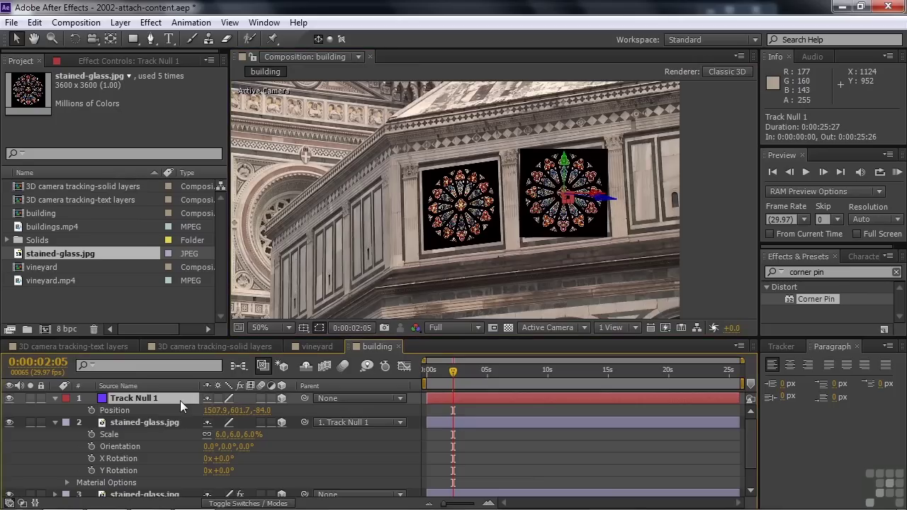
pyautogui.press('r')
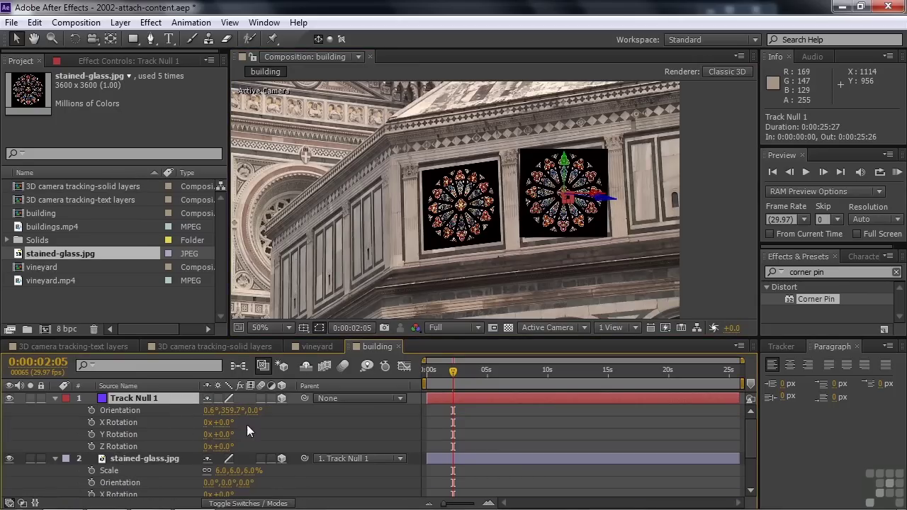
pyautogui.moveTo(226, 451); pyautogui.dragTo(219, 446)
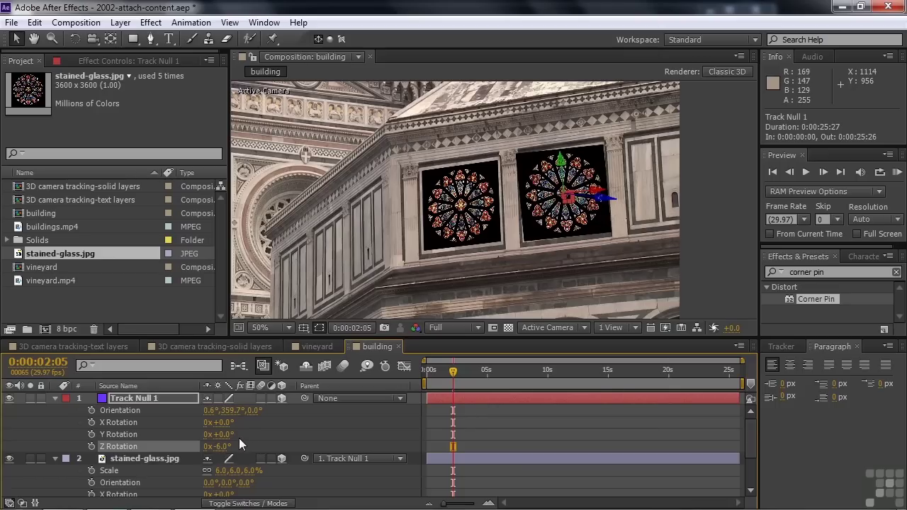
pyautogui.click(177, 458)
pyautogui.moveTo(804, 298); pyautogui.dragTo(128, 462)
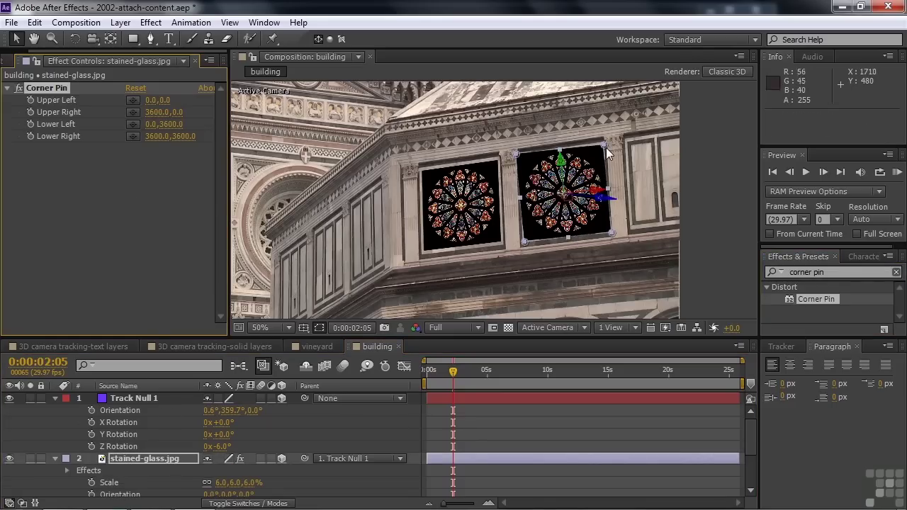
# Step: Zoom to 200% and pin the rose window's upper corners onto the right panel's top corners
pyautogui.moveTo(605, 145); pyautogui.dragTo(604, 148)
pyautogui.press('.')
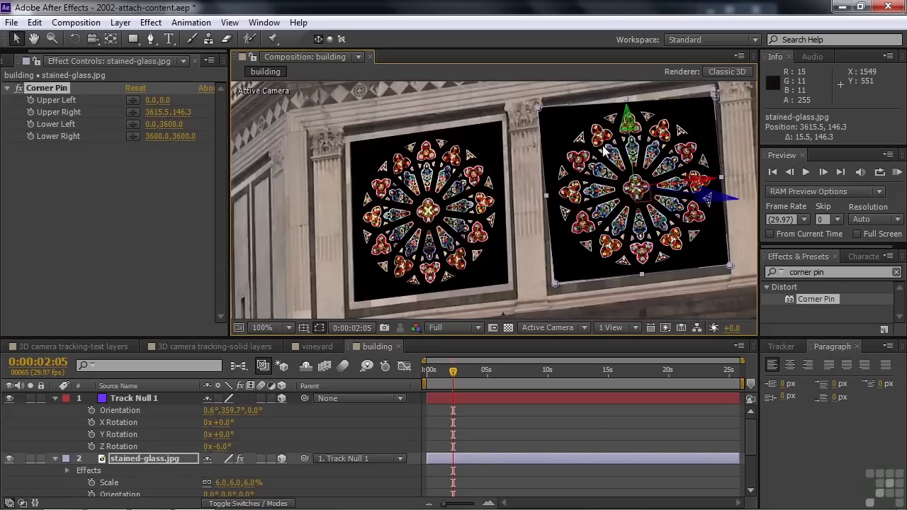
pyautogui.press('.')
pyautogui.press('h')
pyautogui.moveTo(602, 143); pyautogui.dragTo(298, 284)
pyautogui.press('v')
pyautogui.moveTo(676, 108); pyautogui.dragTo(668, 101)
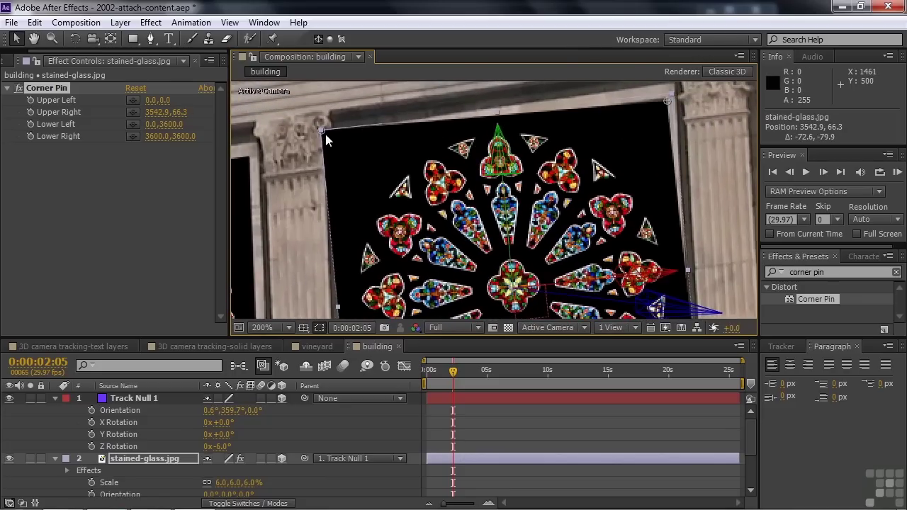
pyautogui.moveTo(324, 132); pyautogui.dragTo(347, 145)
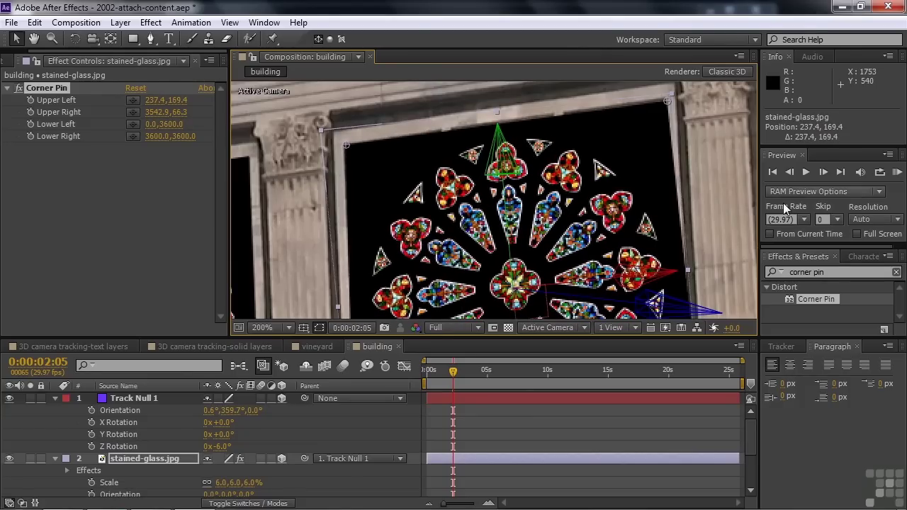
# Step: Pin the window's lower corners onto the panel's bottom corners and fit the composition in view
pyautogui.scroll(-5, 719, 255)
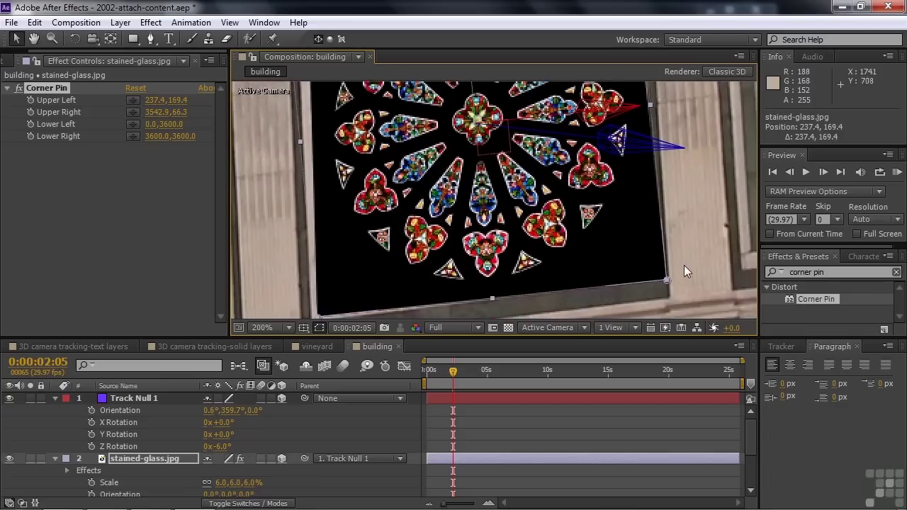
pyautogui.moveTo(668, 282); pyautogui.dragTo(647, 267)
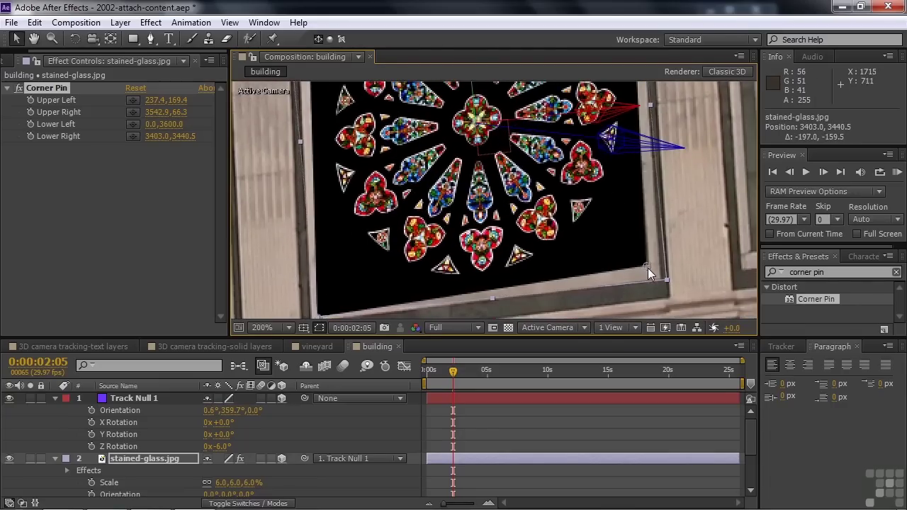
pyautogui.press('space')
pyautogui.moveTo(382, 301); pyautogui.dragTo(392, 272)
pyautogui.moveTo(330, 290)
pyautogui.mouseDown()
pyautogui.moveTo(349, 260)
pyautogui.moveTo(335, 276)
pyautogui.mouseUp()
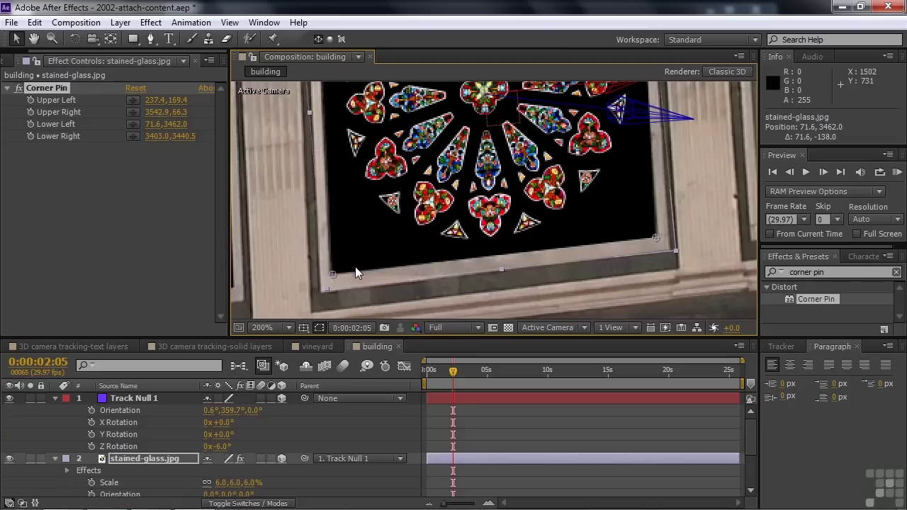
pyautogui.hotkey('shift', '/')
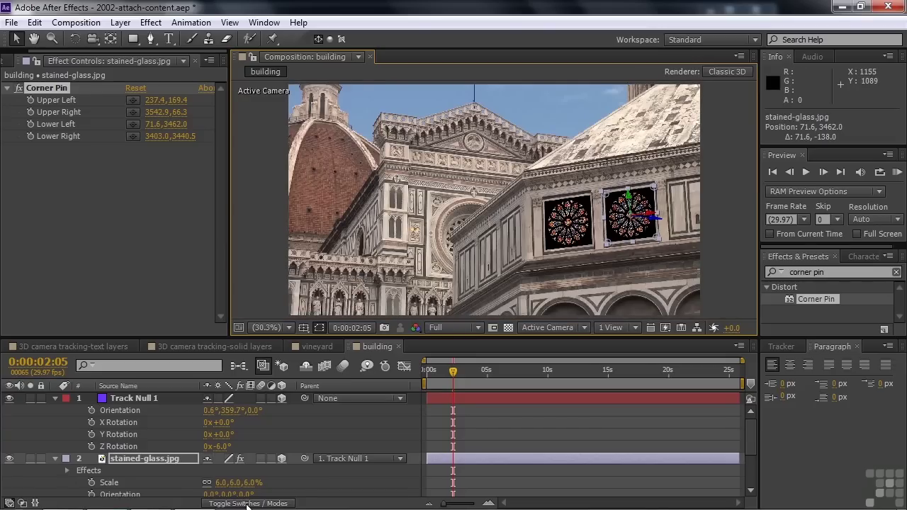
# Step: Set the second stained-glass.jpg layer's blend mode to Vivid Light, then deselect it
pyautogui.click(247, 504)
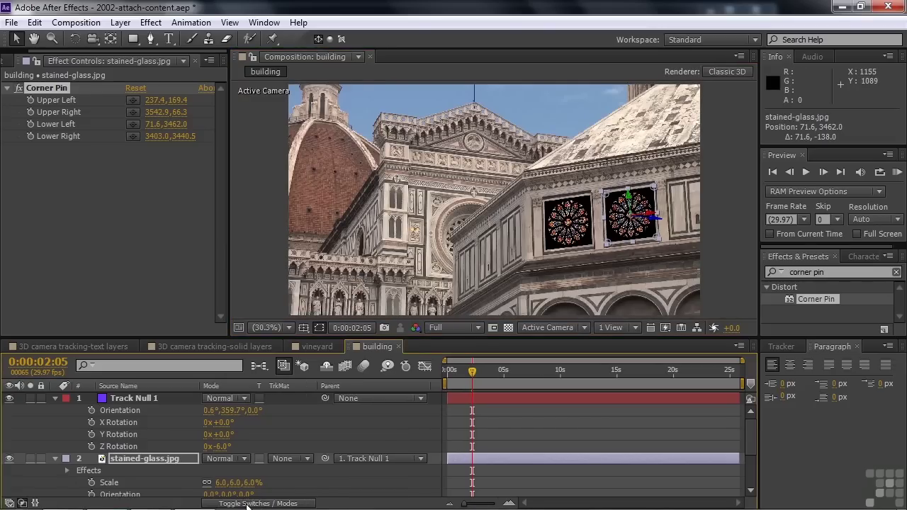
pyautogui.click(246, 458)
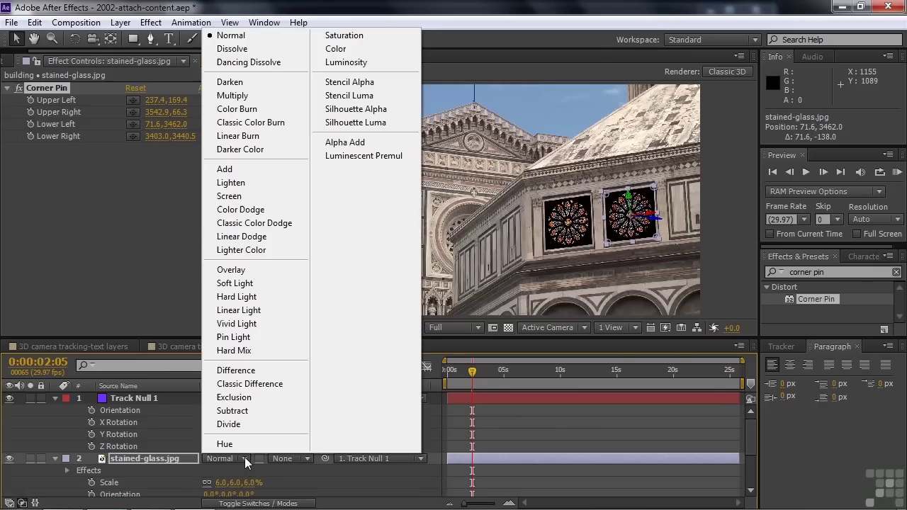
pyautogui.click(256, 324)
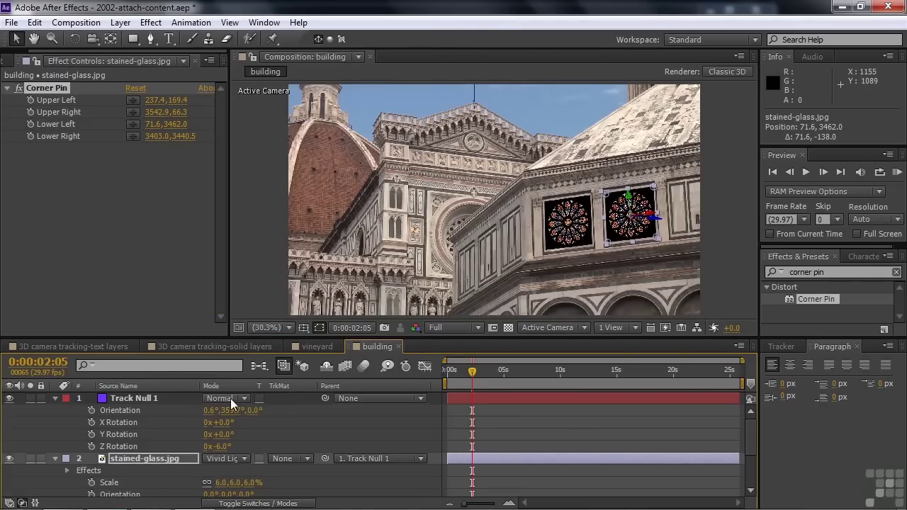
pyautogui.moveTo(744, 449); pyautogui.dragTo(748, 425)
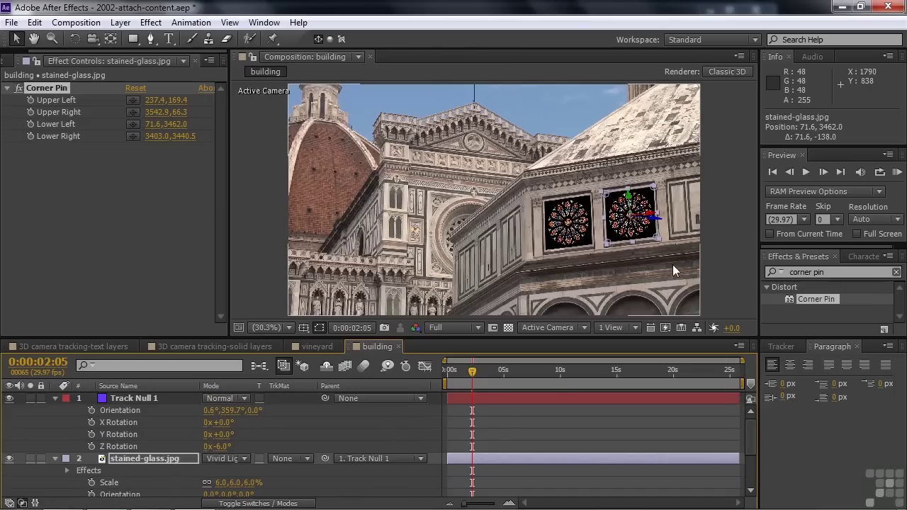
pyautogui.click(21, 428)
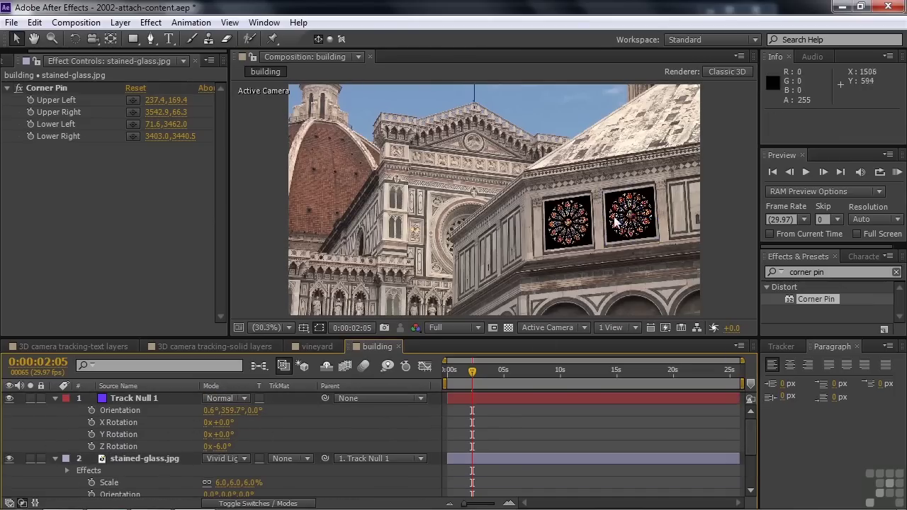
# Step: Scrub through the building shot to check both rose windows' tracking, then park around 4 seconds
pyautogui.moveTo(473, 372); pyautogui.dragTo(650, 378)
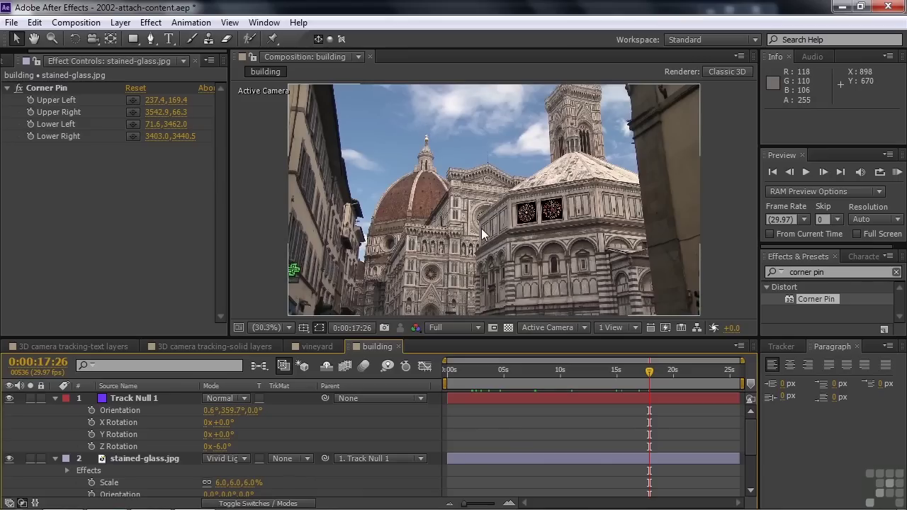
pyautogui.moveTo(650, 374); pyautogui.dragTo(485, 374)
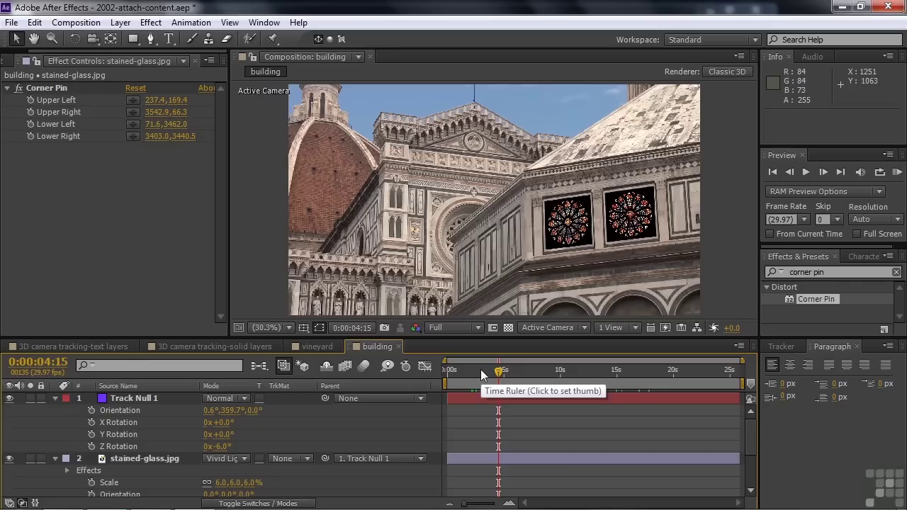